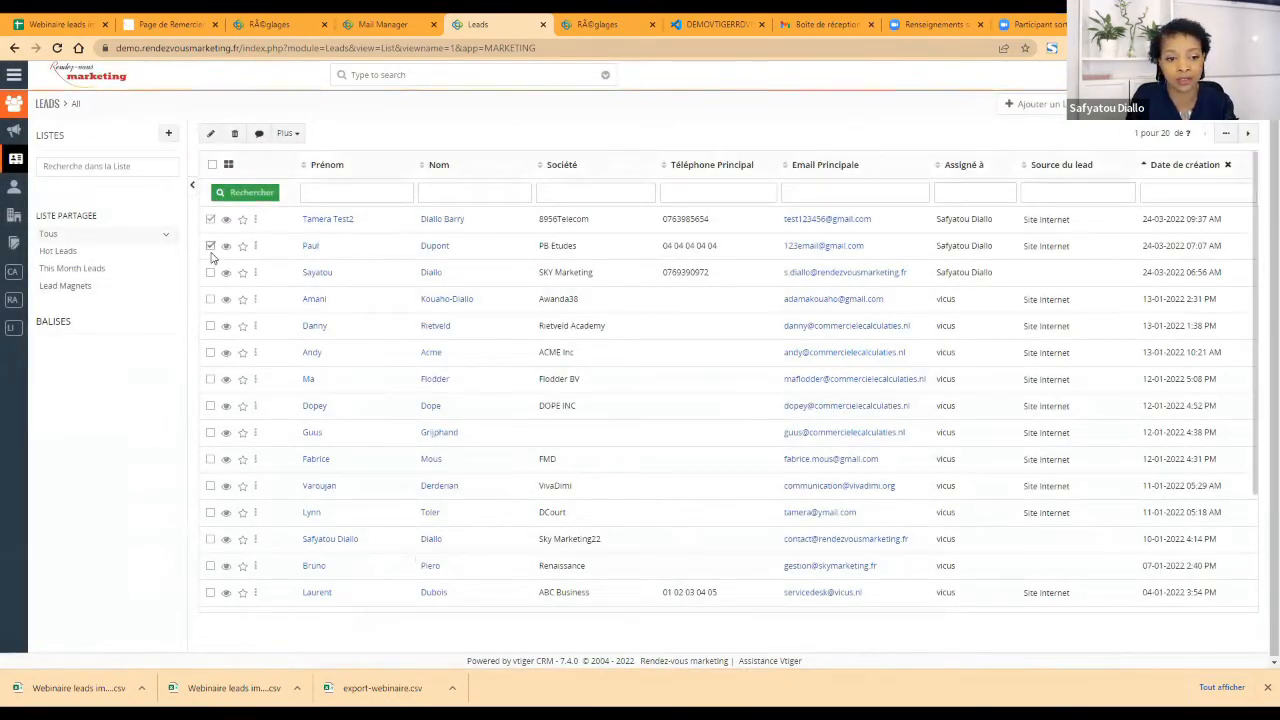
Step: Deselect the two ticked leads in the list and switch to the Webinaire leads imports spreadsheet in Google Sheets
{"action": "left_click", "coordinate": [210, 246]}
{"action": "left_click", "coordinate": [210, 219]}
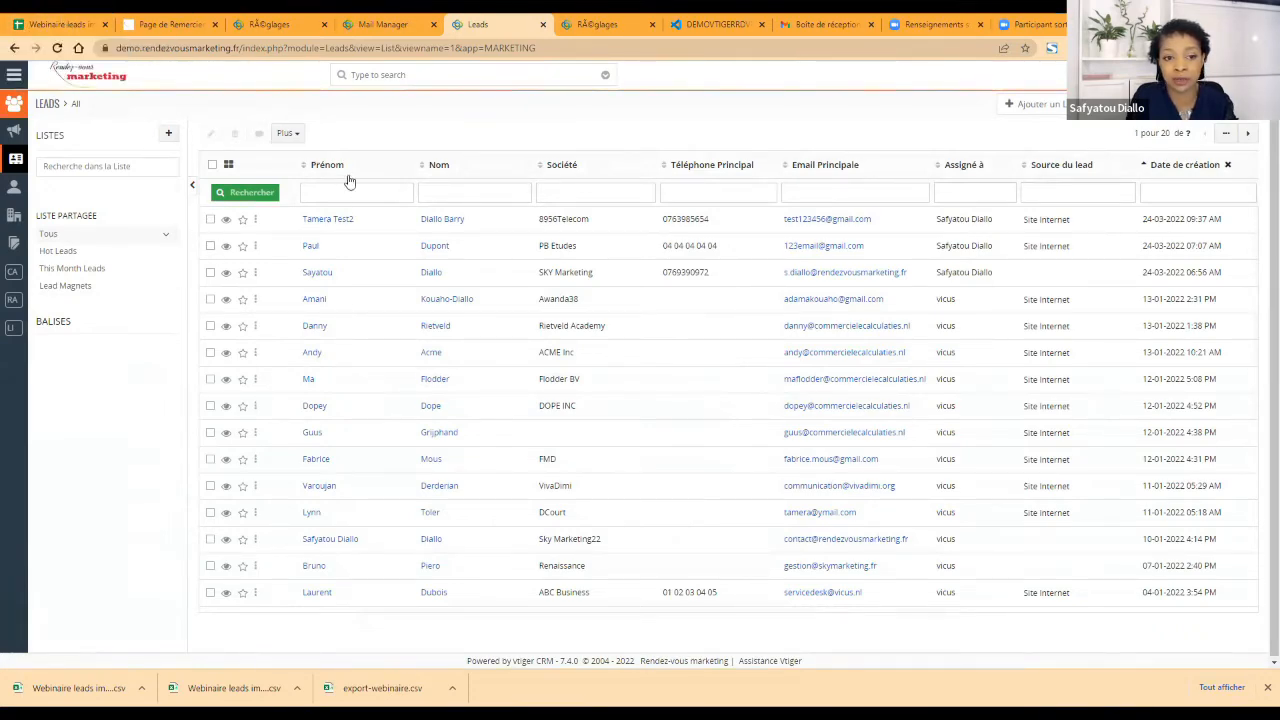
{"action": "left_click", "coordinate": [55, 26]}
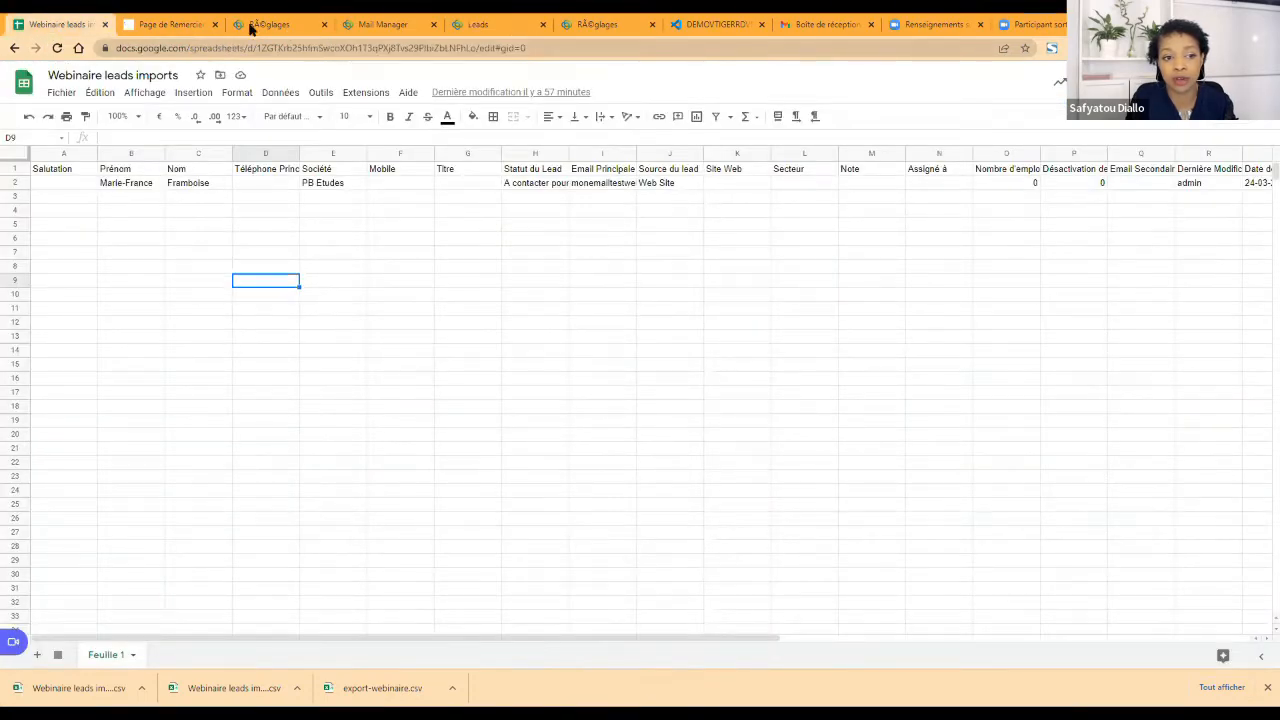
Step: Add a new blank sheet to the Webinaire leads imports spreadsheet
{"action": "left_click", "coordinate": [56, 94]}
{"action": "mouse_move", "coordinate": [61, 121]}
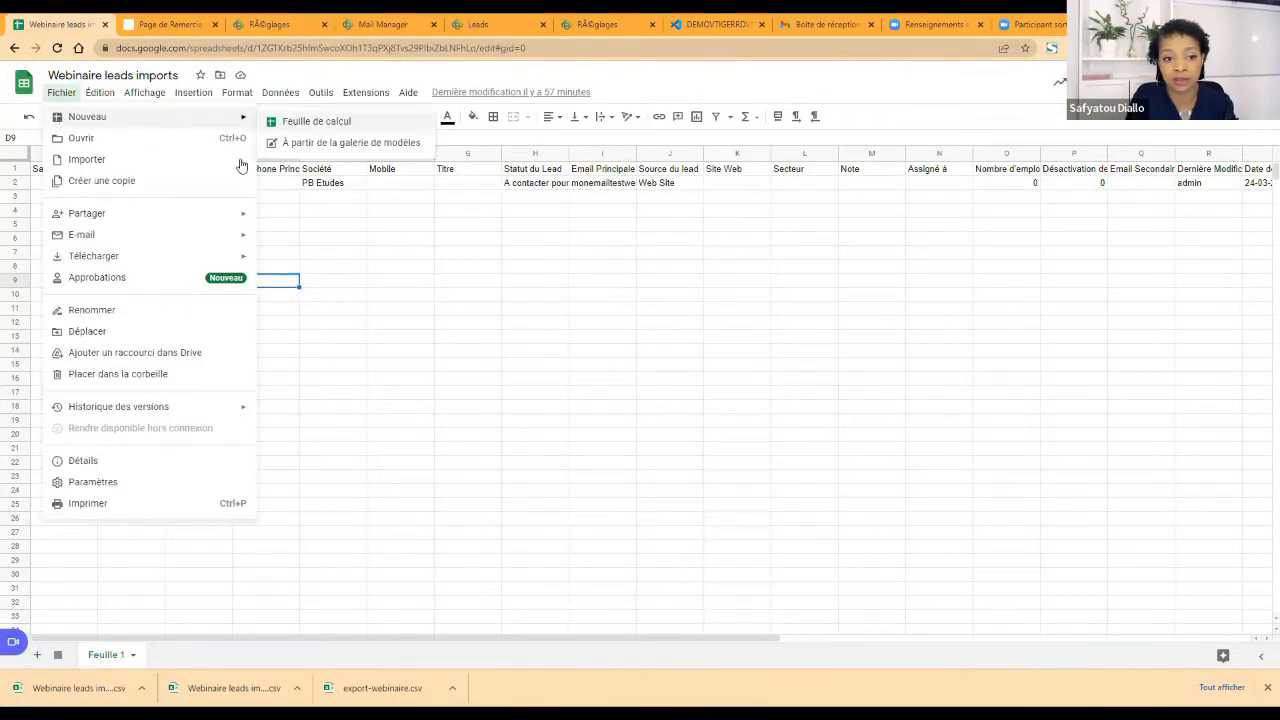
{"action": "left_click", "coordinate": [38, 654]}
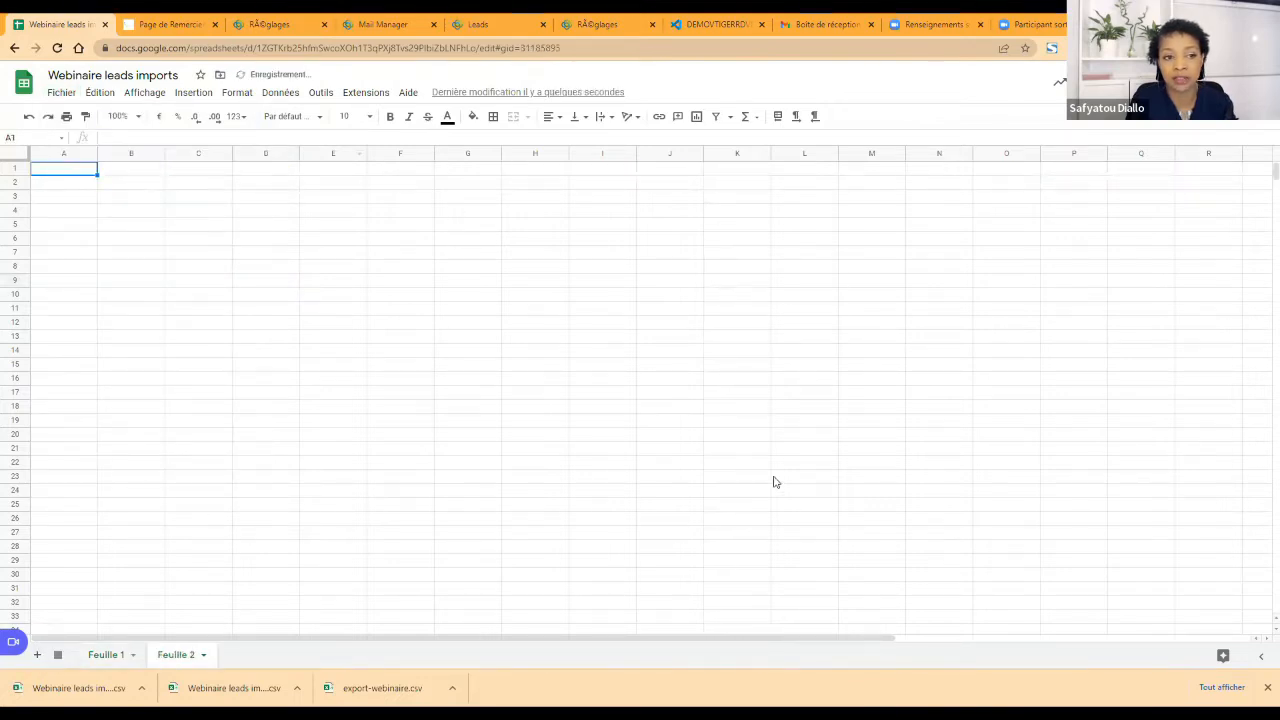
Step: Import the downloaded file Webinaire leads imports - Feuille 1 (1).csv, choosing "Insérer de nouvelles feuilles" as the import location
{"action": "left_click", "coordinate": [62, 92]}
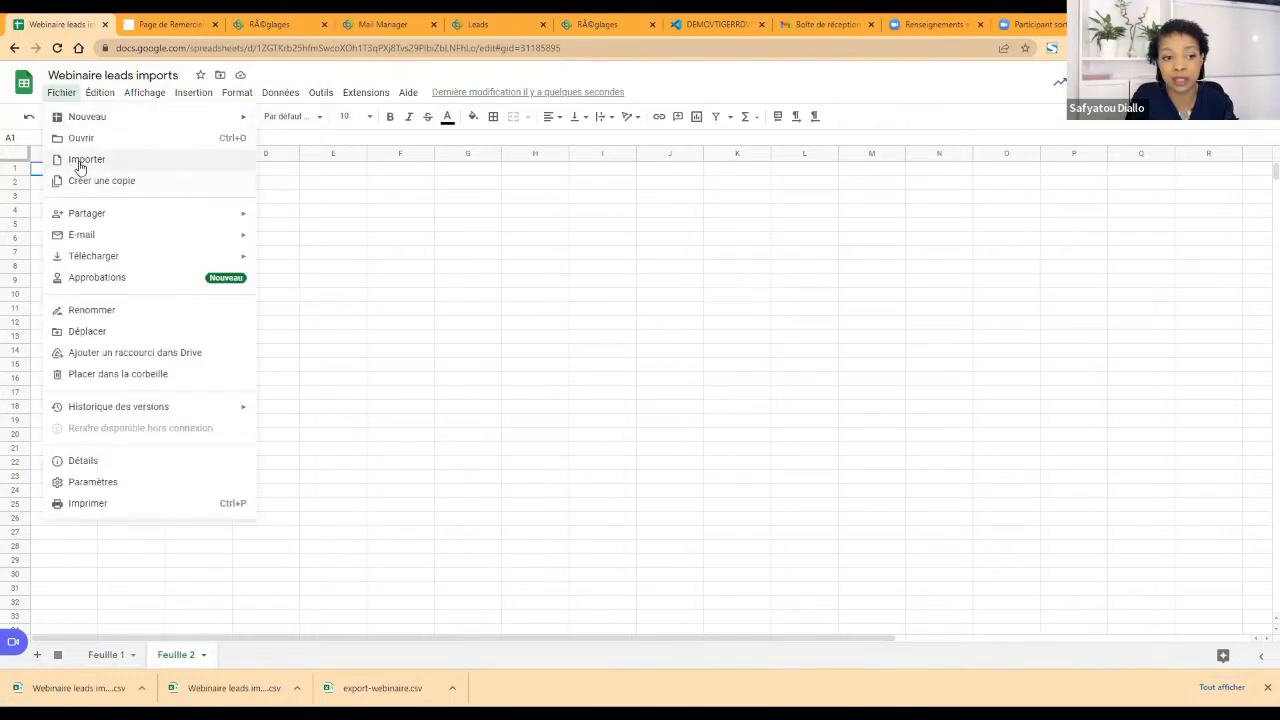
{"action": "left_click", "coordinate": [80, 160]}
{"action": "left_click", "coordinate": [673, 200]}
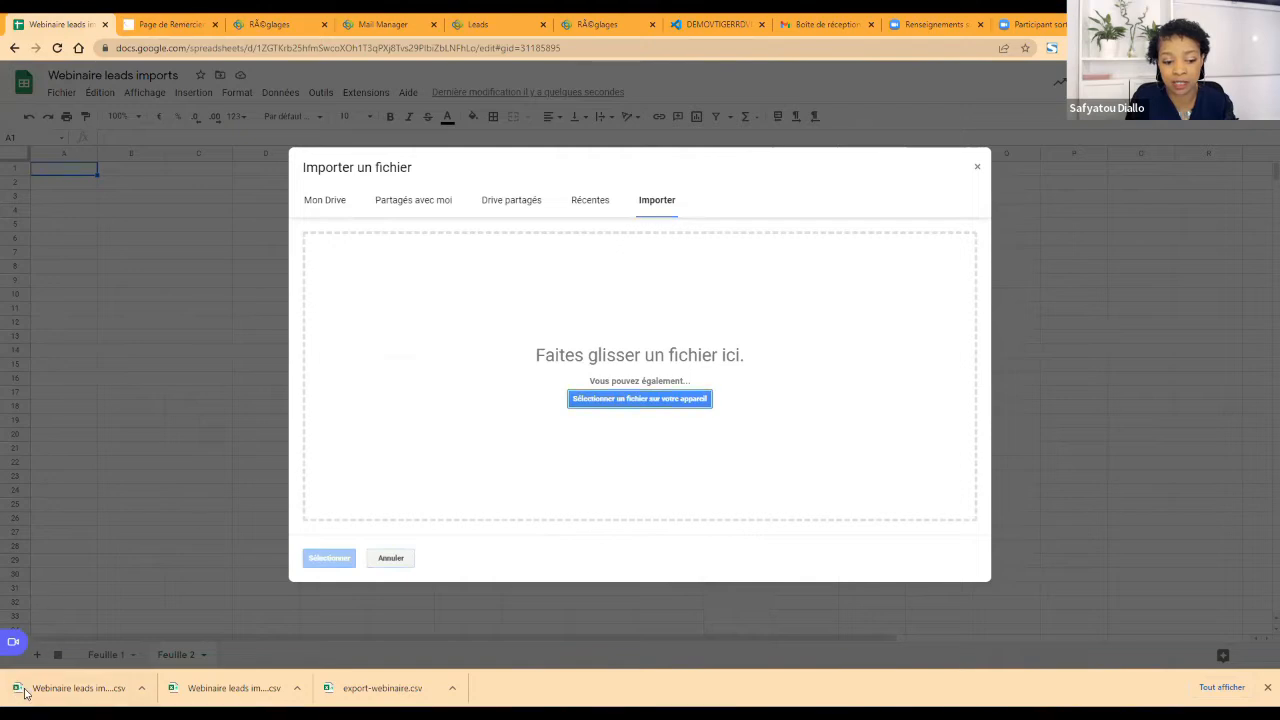
{"action": "left_click_drag", "start_coordinate": [78, 660], "coordinate": [677, 338]}
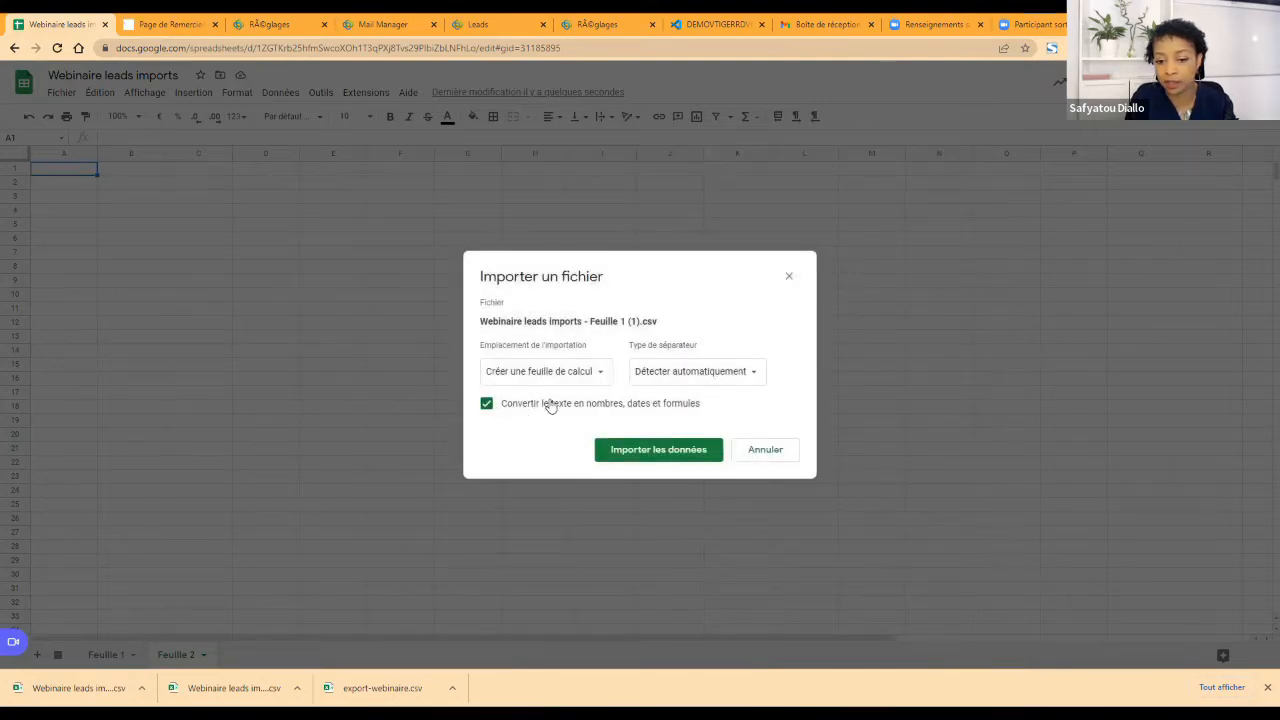
{"action": "left_click", "coordinate": [571, 378]}
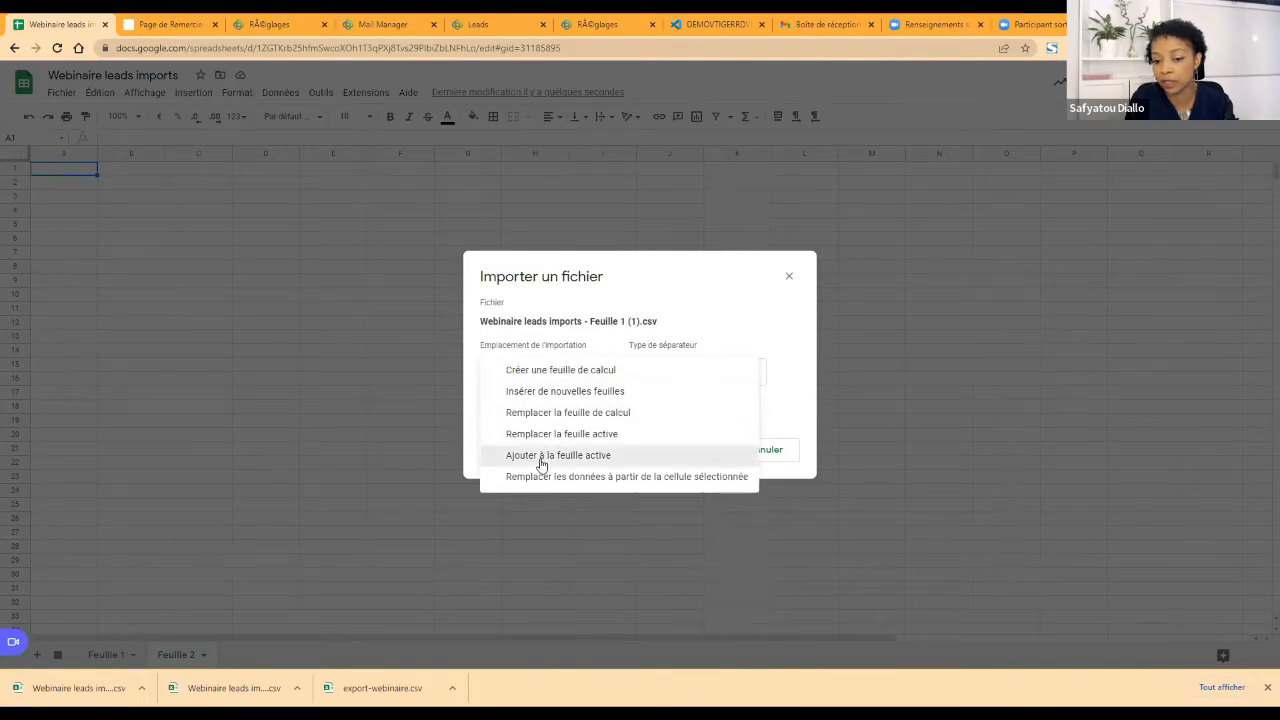
{"action": "left_click", "coordinate": [546, 391]}
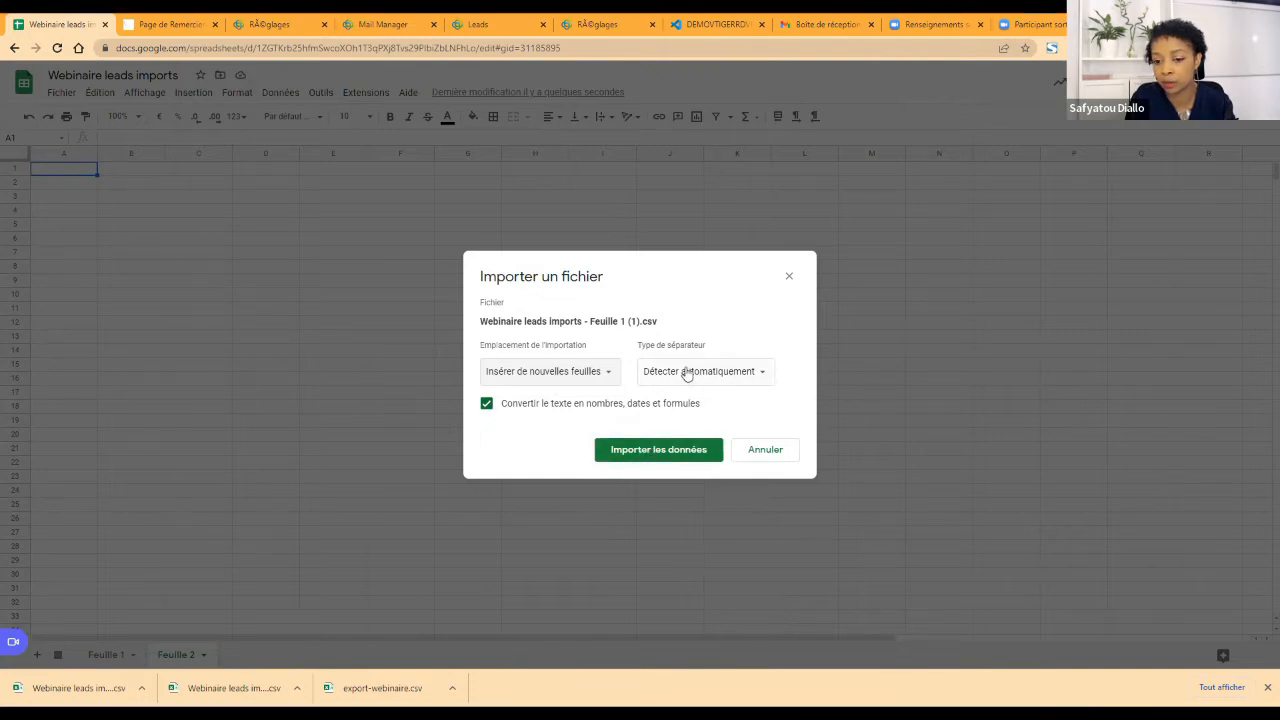
{"action": "left_click", "coordinate": [647, 456]}
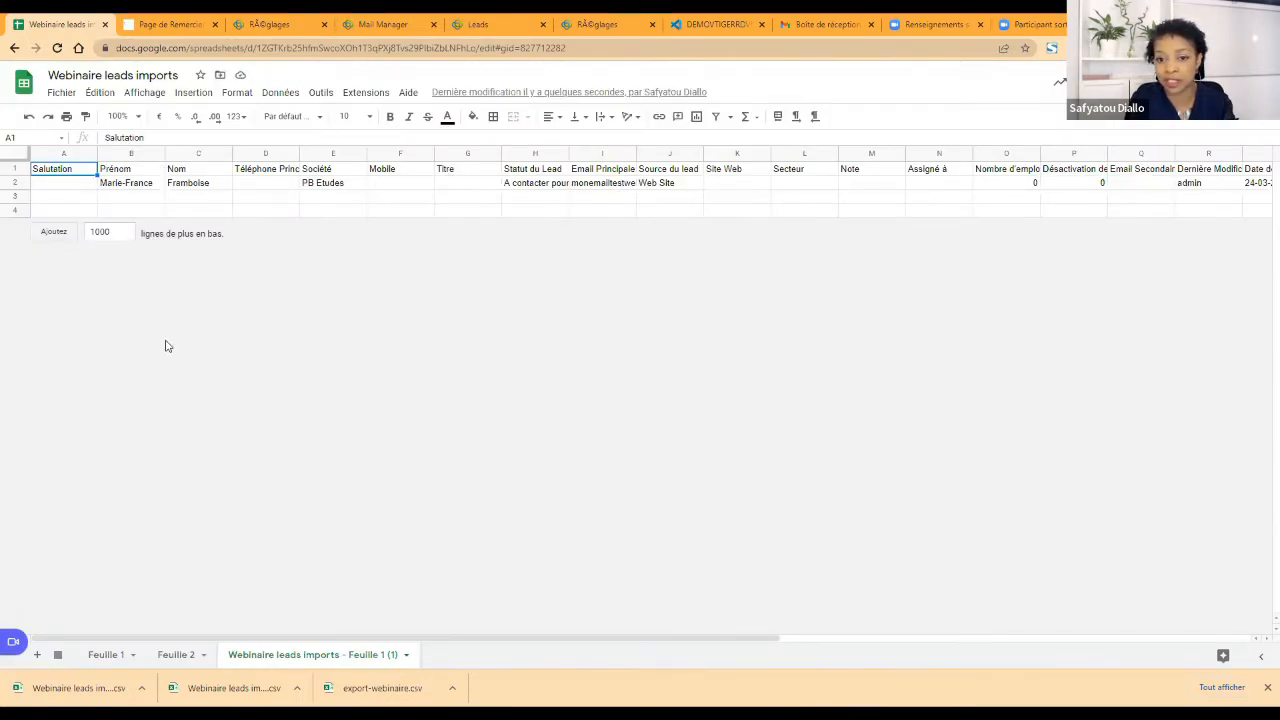
Step: Look through the imported columns and delete the Salutation column from the imported sheet
{"action": "scroll", "coordinate": [611, 608], "scroll_direction": "right", "scroll_amount": 10}
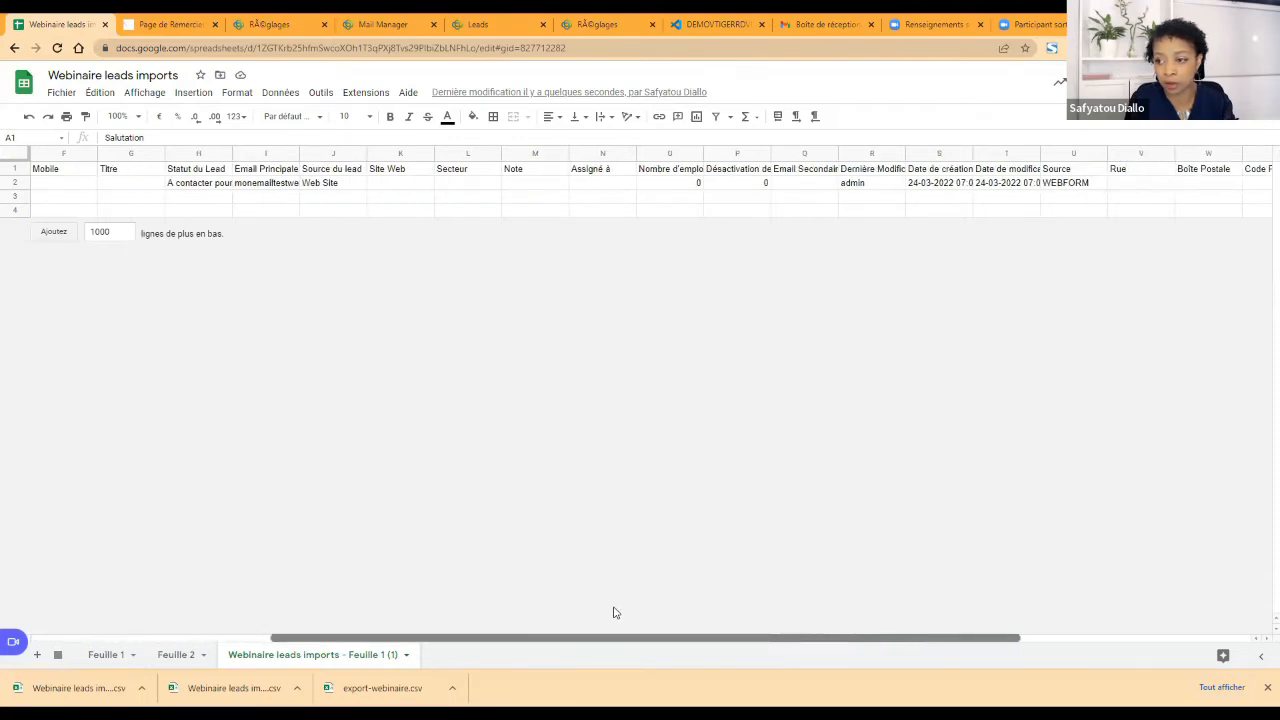
{"action": "scroll", "coordinate": [509, 615], "scroll_direction": "left", "scroll_amount": 3}
{"action": "scroll", "coordinate": [450, 610], "scroll_direction": "left", "scroll_amount": 6}
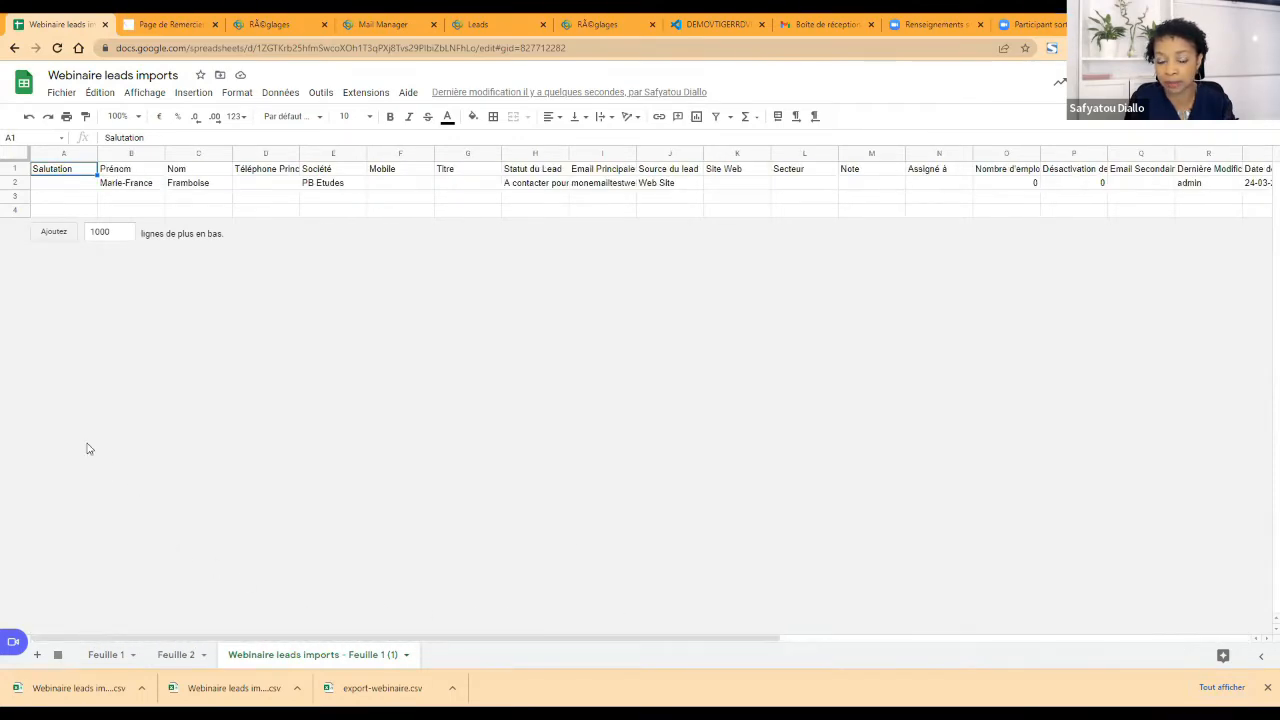
{"action": "left_click", "coordinate": [64, 153]}
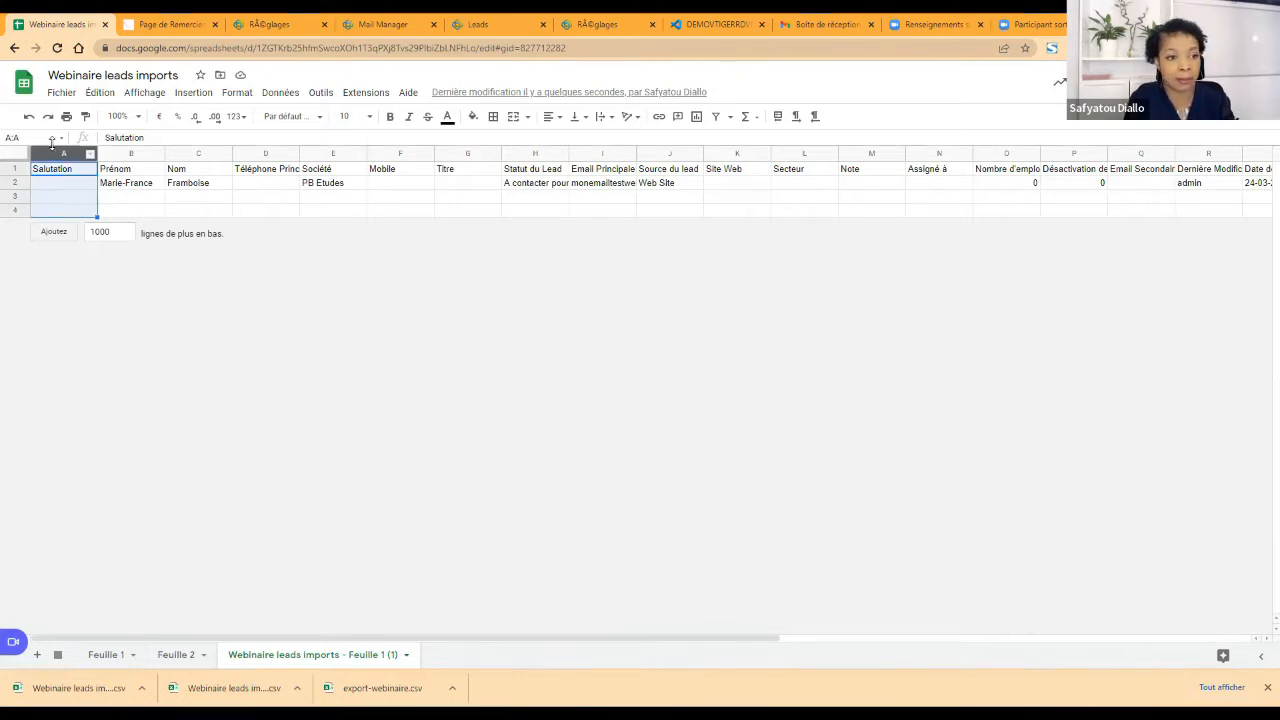
{"action": "right_click", "coordinate": [47, 155]}
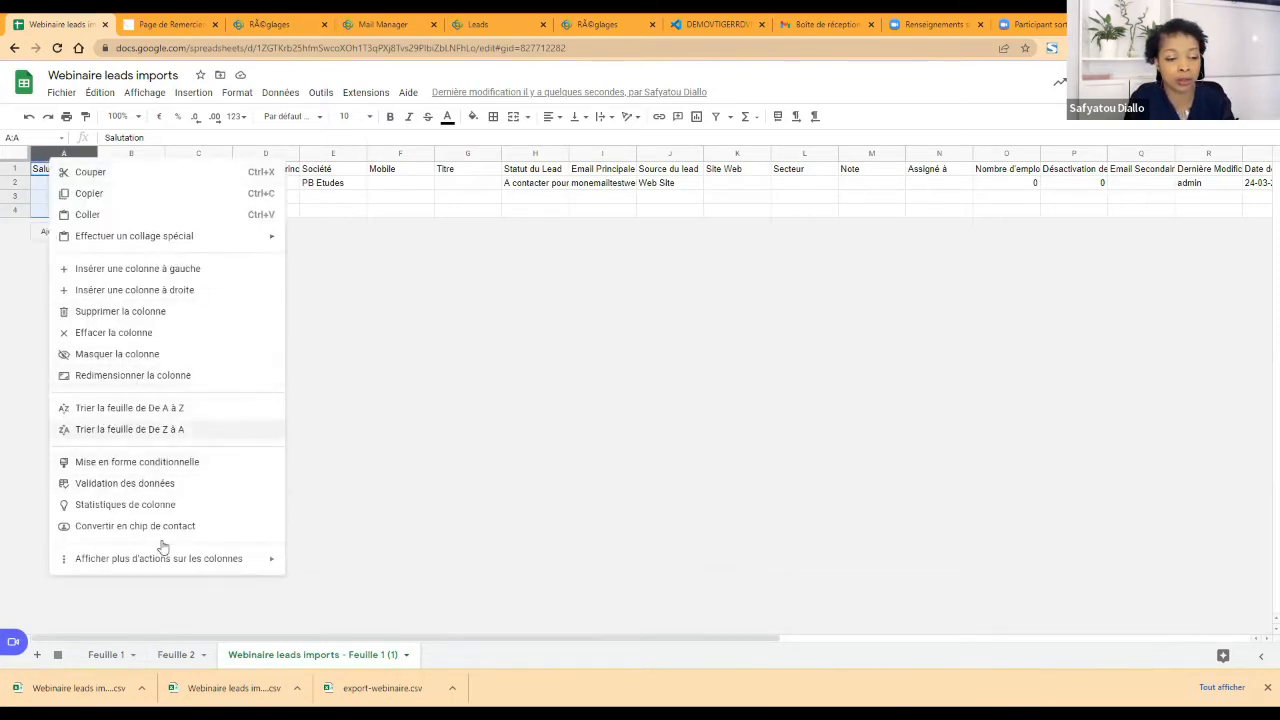
{"action": "left_click", "coordinate": [124, 311]}
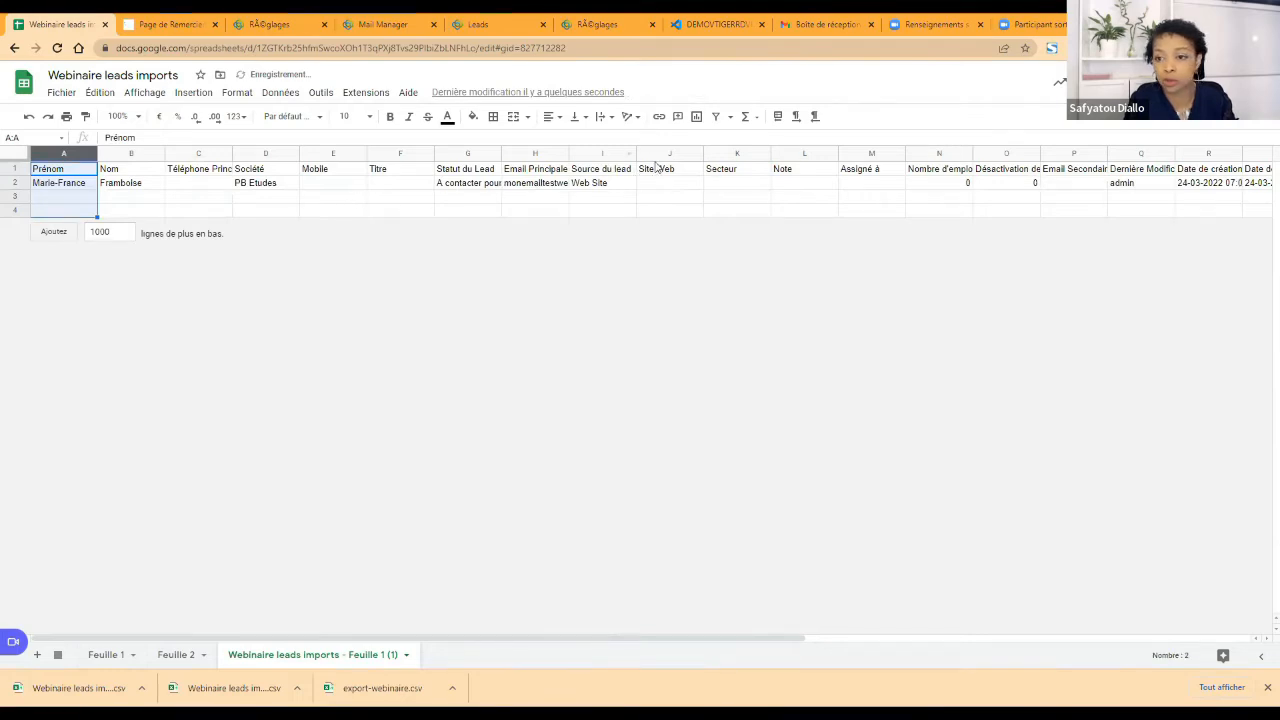
Step: Delete columns O to S, from Désactivation de l'email through Date de modification
{"action": "left_click_drag", "start_coordinate": [997, 155], "coordinate": [1260, 157]}
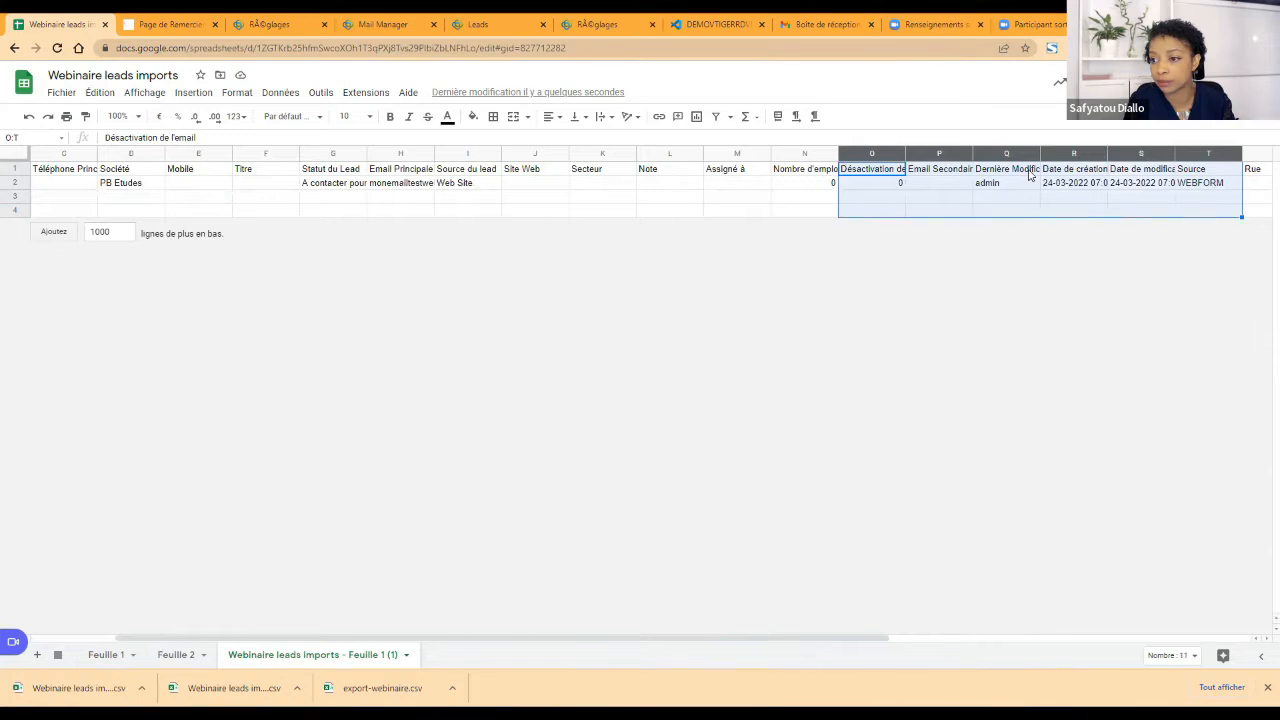
{"action": "left_click_drag", "start_coordinate": [1140, 155], "coordinate": [902, 172]}
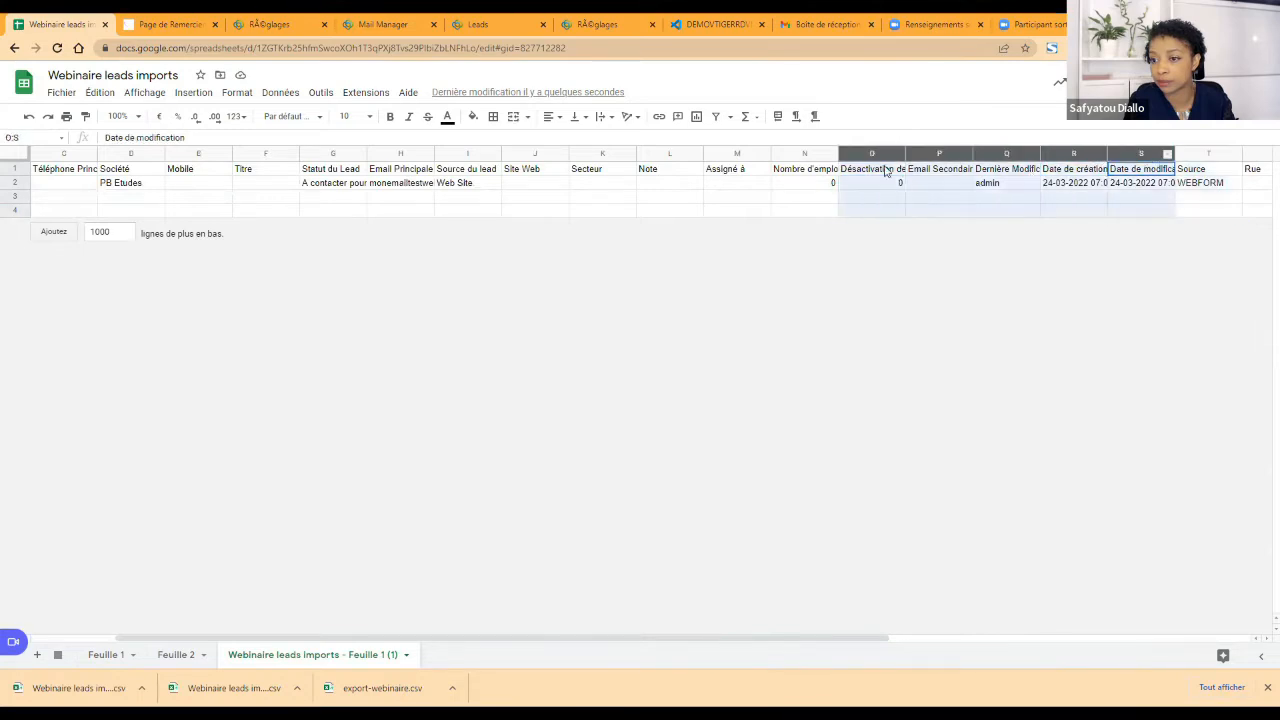
{"action": "right_click", "coordinate": [846, 175]}
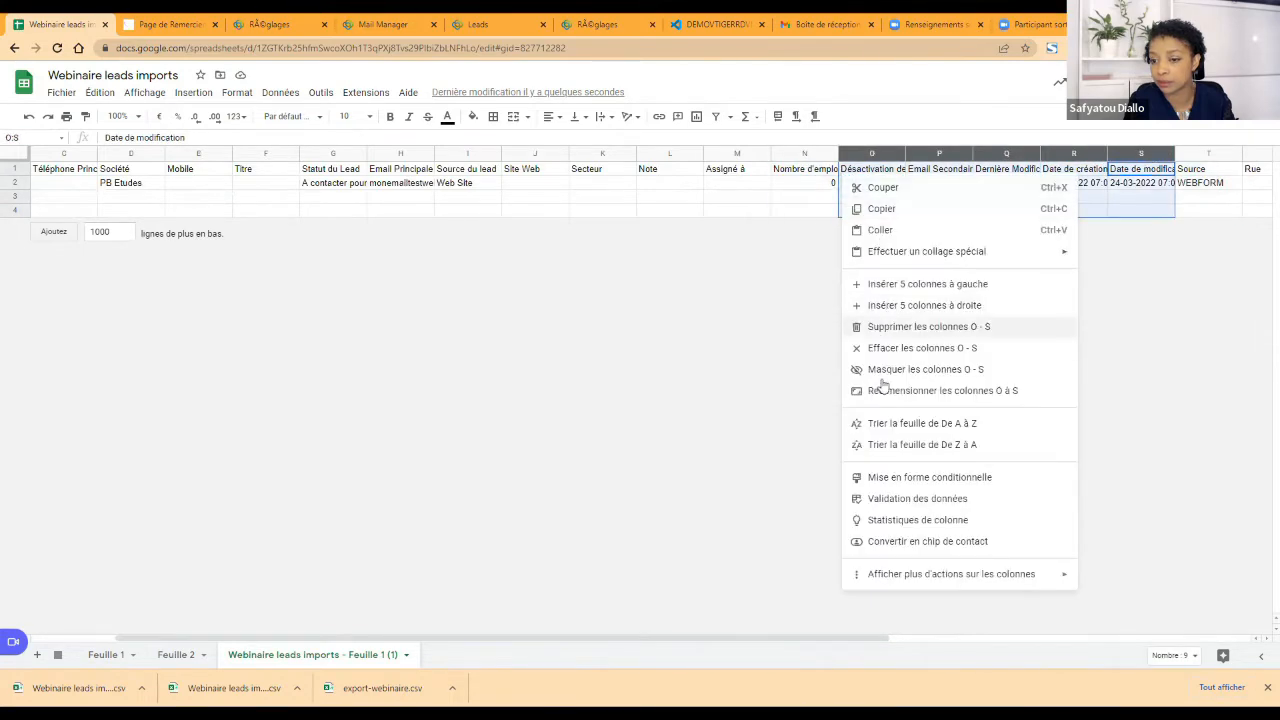
{"action": "left_click", "coordinate": [890, 327]}
Step: Fill the whole Nom column with yellow to mark it
{"action": "left_click_drag", "start_coordinate": [500, 197], "coordinate": [50, 196]}
{"action": "left_click", "coordinate": [200, 171]}
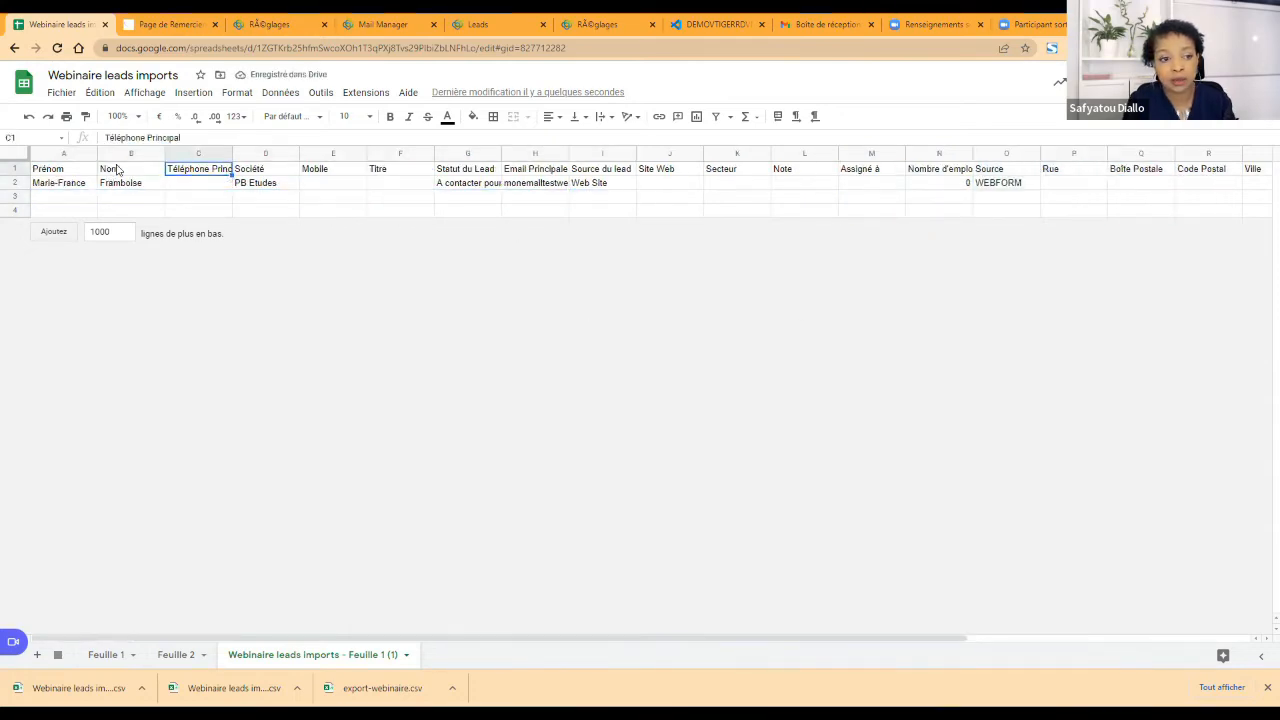
{"action": "left_click", "coordinate": [131, 153]}
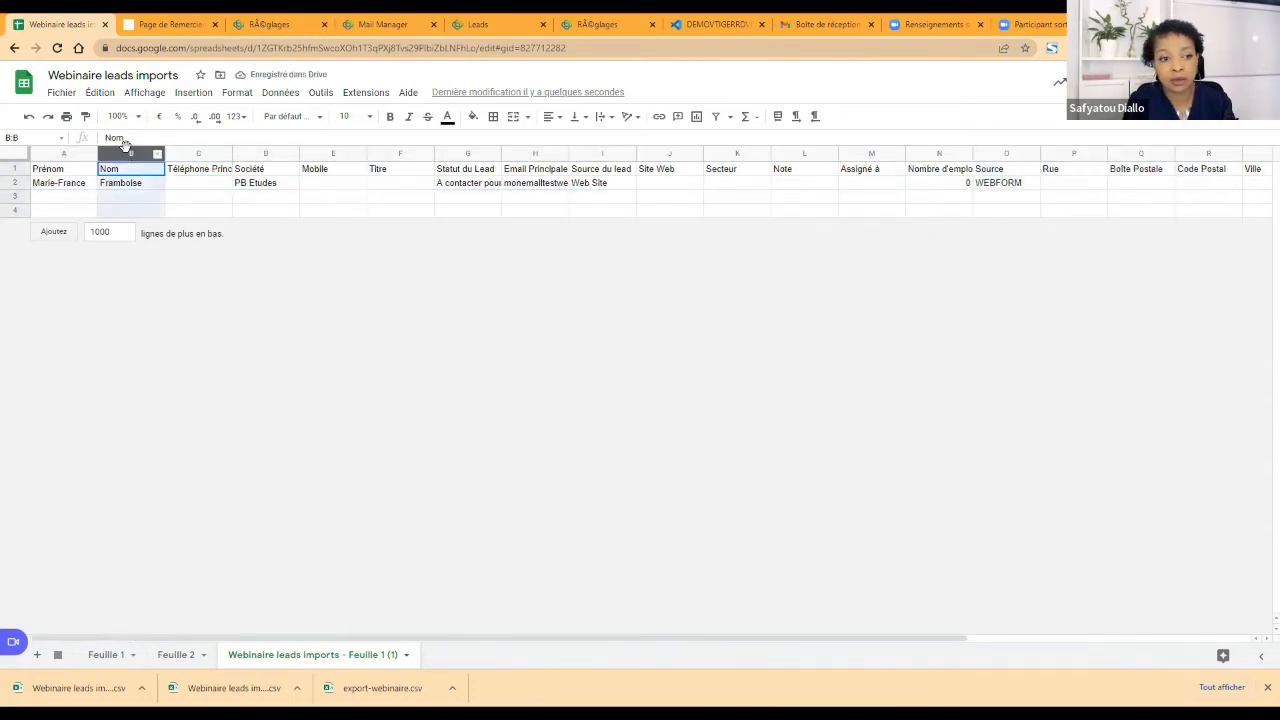
{"action": "left_click", "coordinate": [477, 117]}
{"action": "left_click", "coordinate": [520, 240]}
{"action": "left_click", "coordinate": [197, 215]}
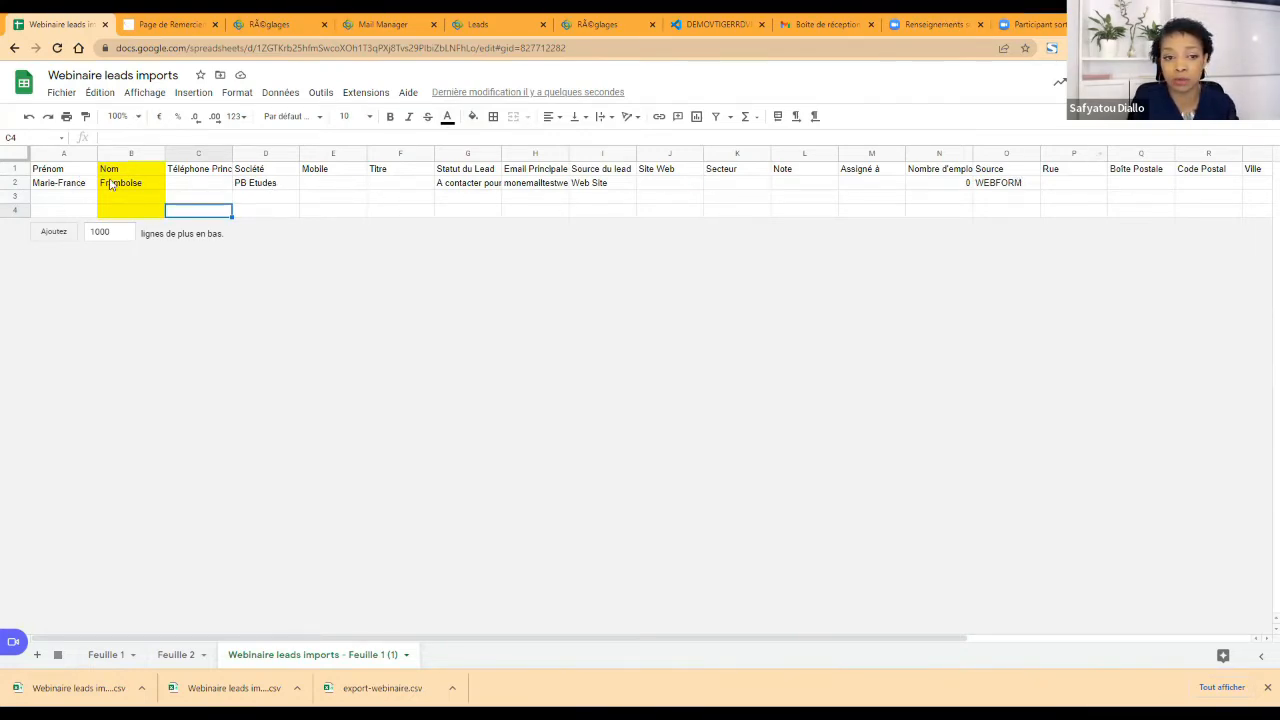
Step: Make the header row of the imported sheet bold
{"action": "left_click", "coordinate": [12, 169]}
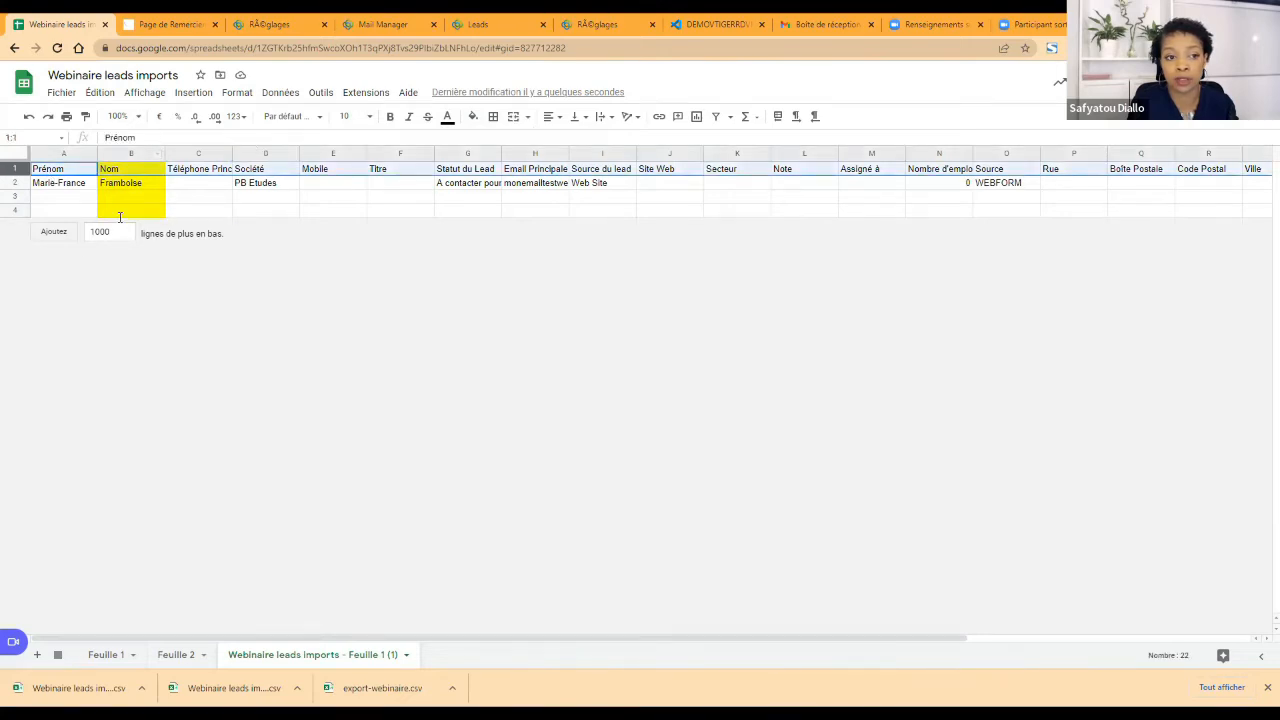
{"action": "left_click", "coordinate": [390, 116]}
{"action": "left_click", "coordinate": [330, 184]}
Step: Add 1000 rows at the end of the imported sheet and freeze its header row
{"action": "left_click", "coordinate": [62, 236]}
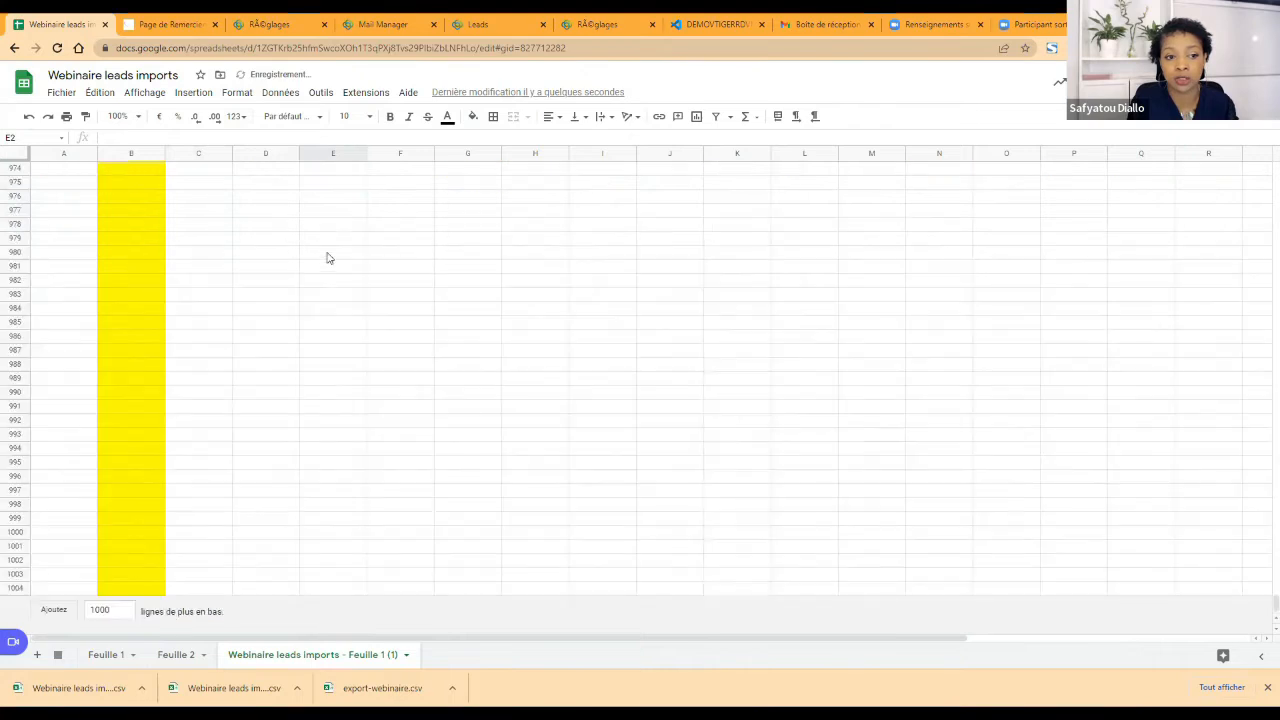
{"action": "scroll", "coordinate": [217, 260], "scroll_direction": "up", "scroll_amount": 6}
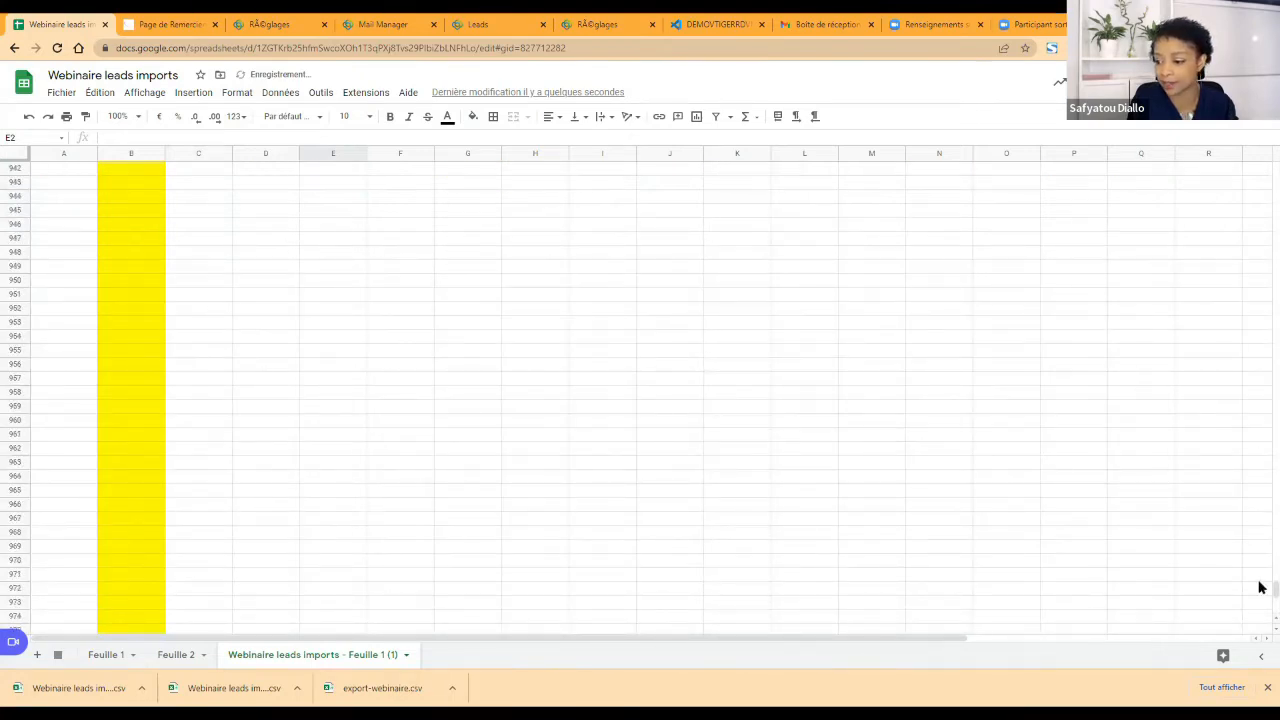
{"action": "left_click_drag", "start_coordinate": [1260, 592], "coordinate": [1270, 170]}
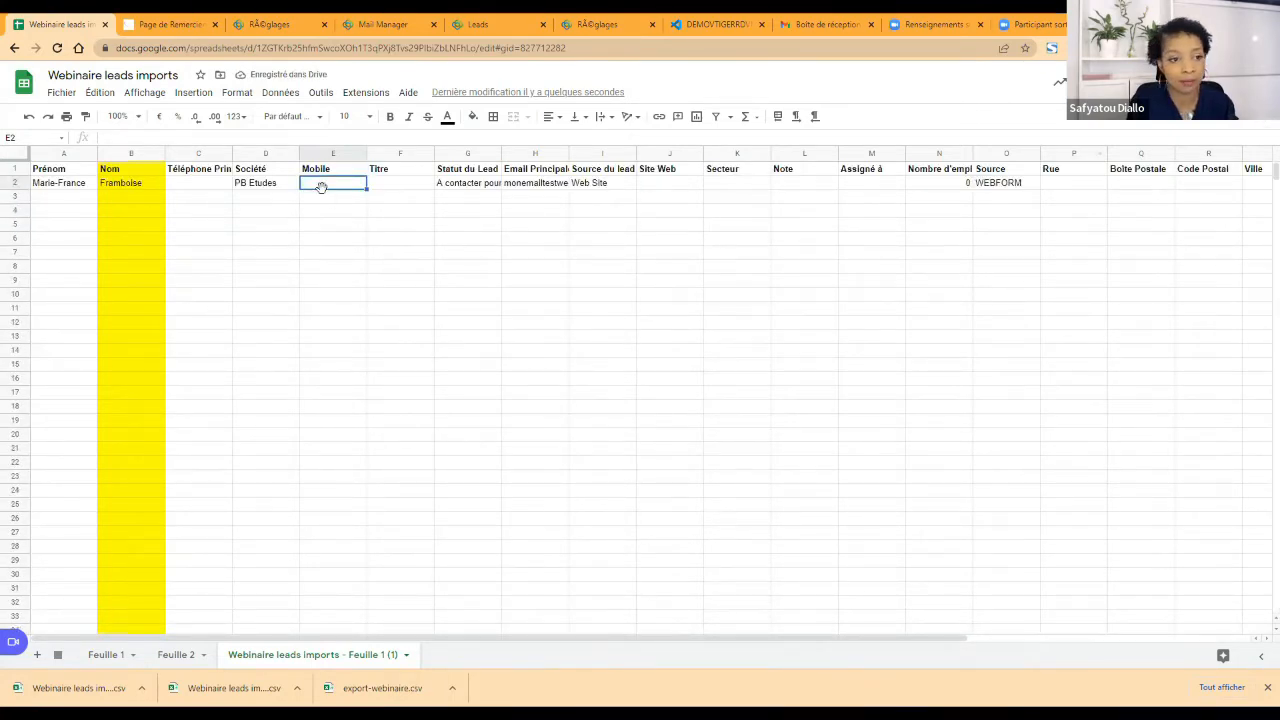
{"action": "left_click_drag", "start_coordinate": [17, 157], "coordinate": [17, 177]}
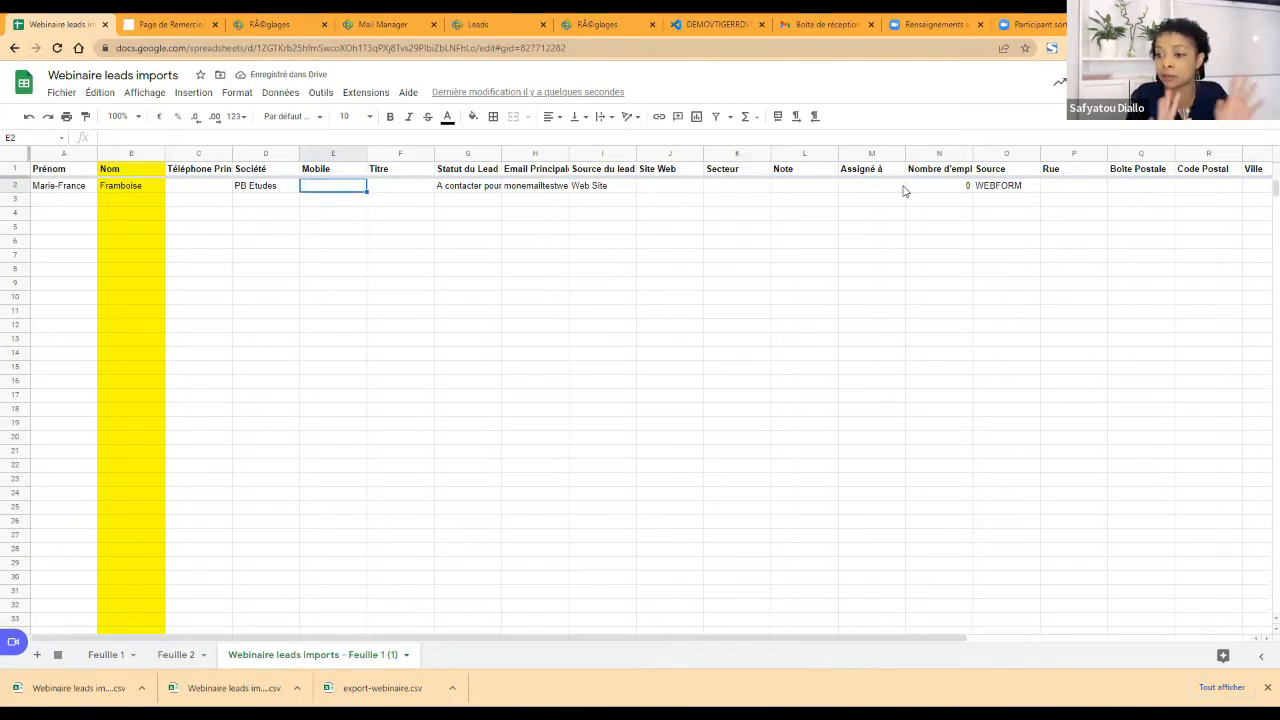
Step: Open Feuille 1 and examine the lead's fields, from the first name through the Statut du Lead value
{"action": "left_click", "coordinate": [129, 648]}
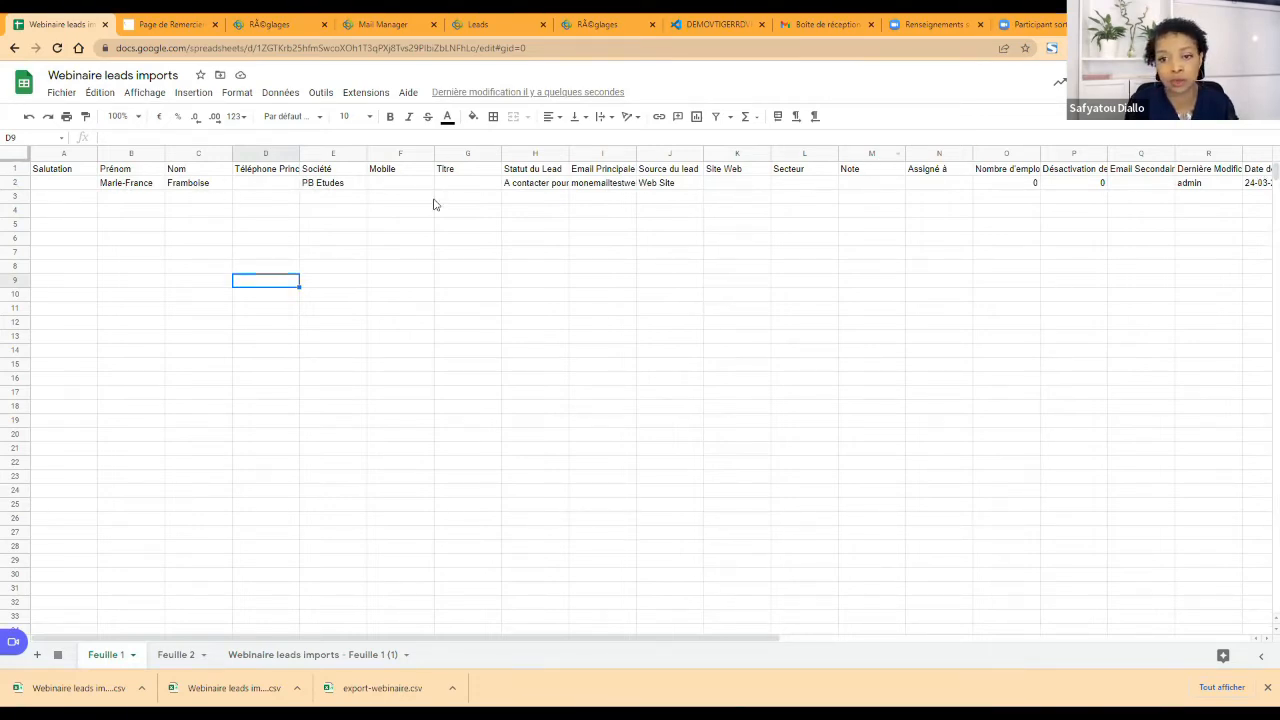
{"action": "left_click", "coordinate": [112, 190]}
{"action": "left_click", "coordinate": [268, 172]}
{"action": "left_click", "coordinate": [380, 172]}
{"action": "left_click", "coordinate": [563, 172]}
{"action": "left_click", "coordinate": [562, 184]}
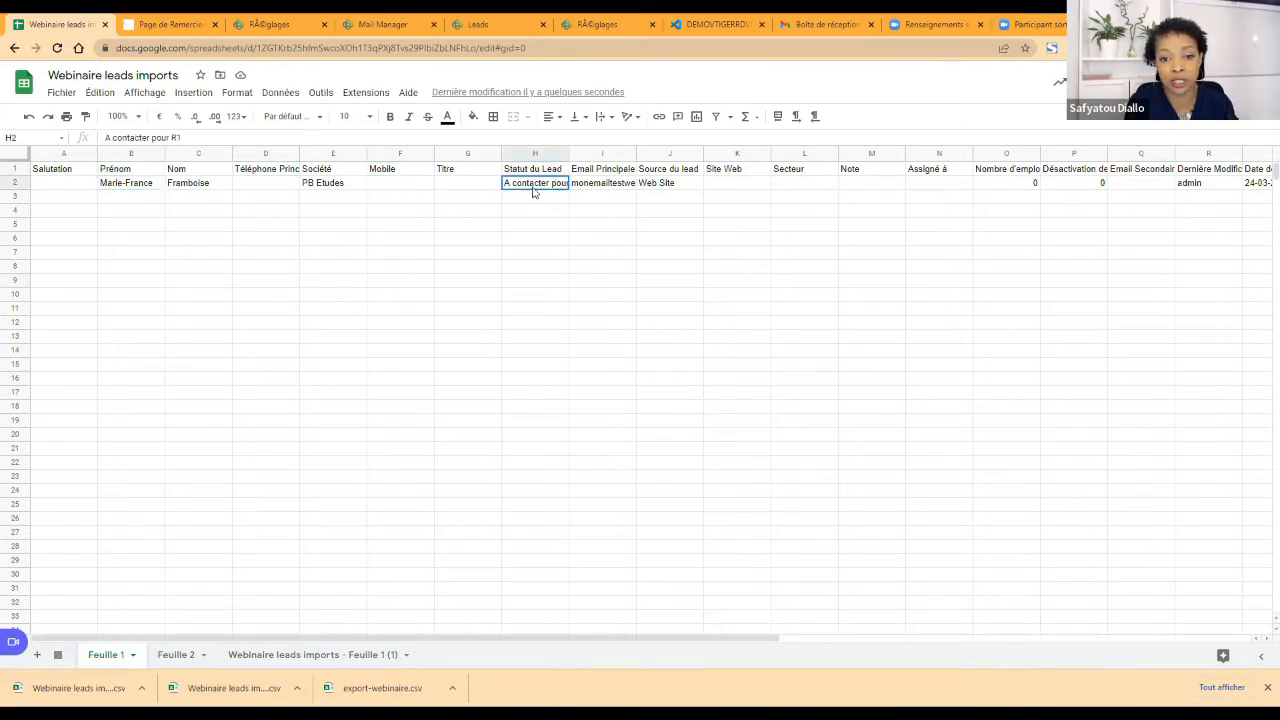
Step: Download Feuille 1 as a comma-separated values file named Webinaire leads imports - testSAFY
{"action": "left_click", "coordinate": [63, 93]}
{"action": "mouse_move", "coordinate": [114, 262]}
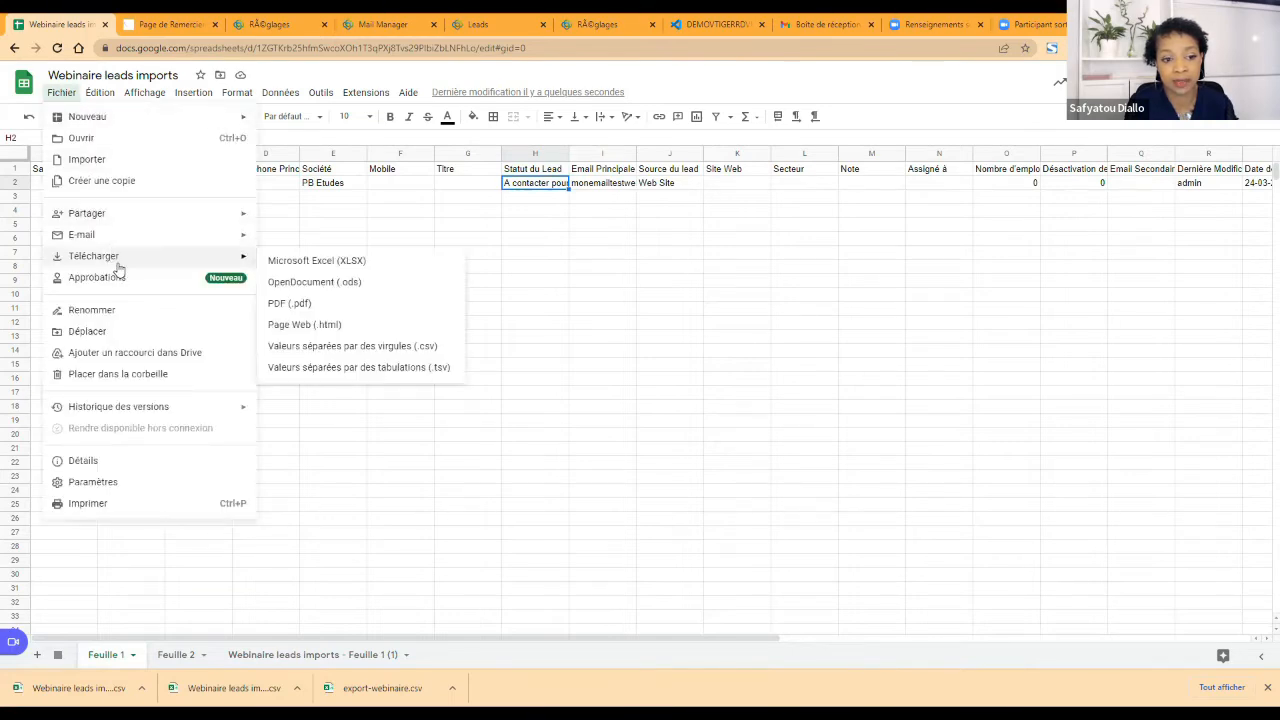
{"action": "left_click", "coordinate": [393, 354]}
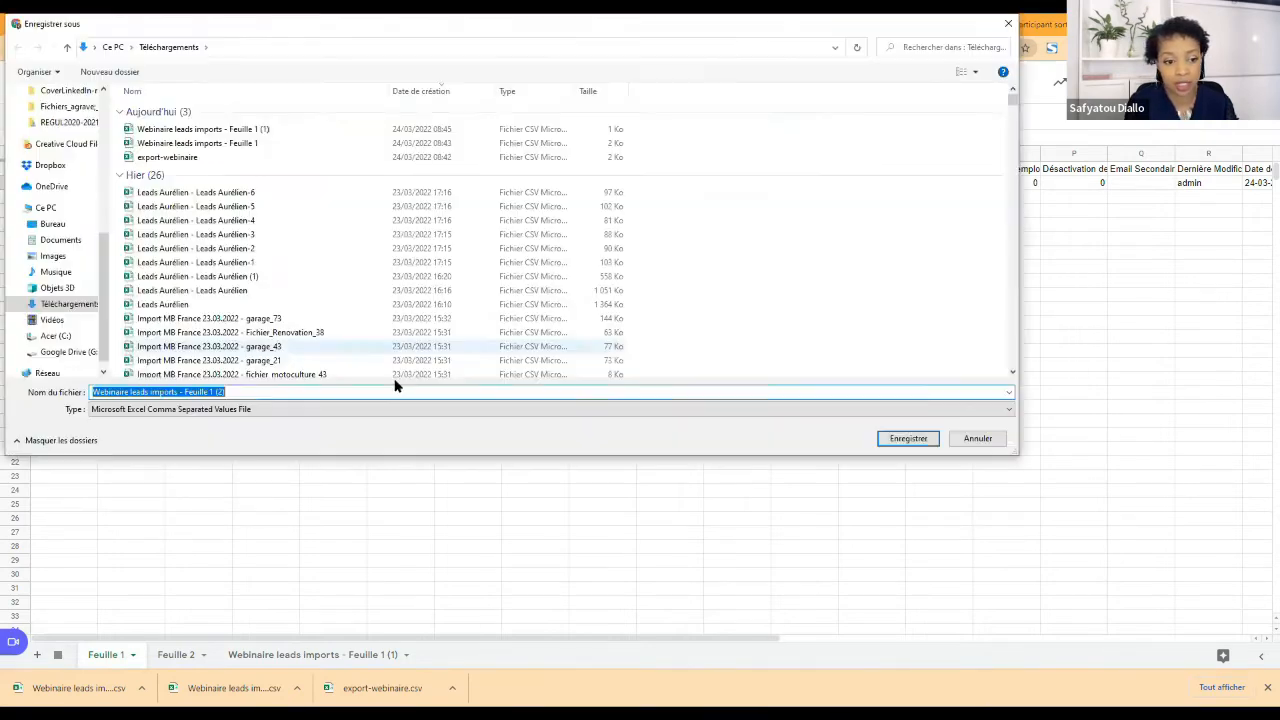
{"action": "key", "text": "End"}
{"action": "key", "text": "BackSpace"}
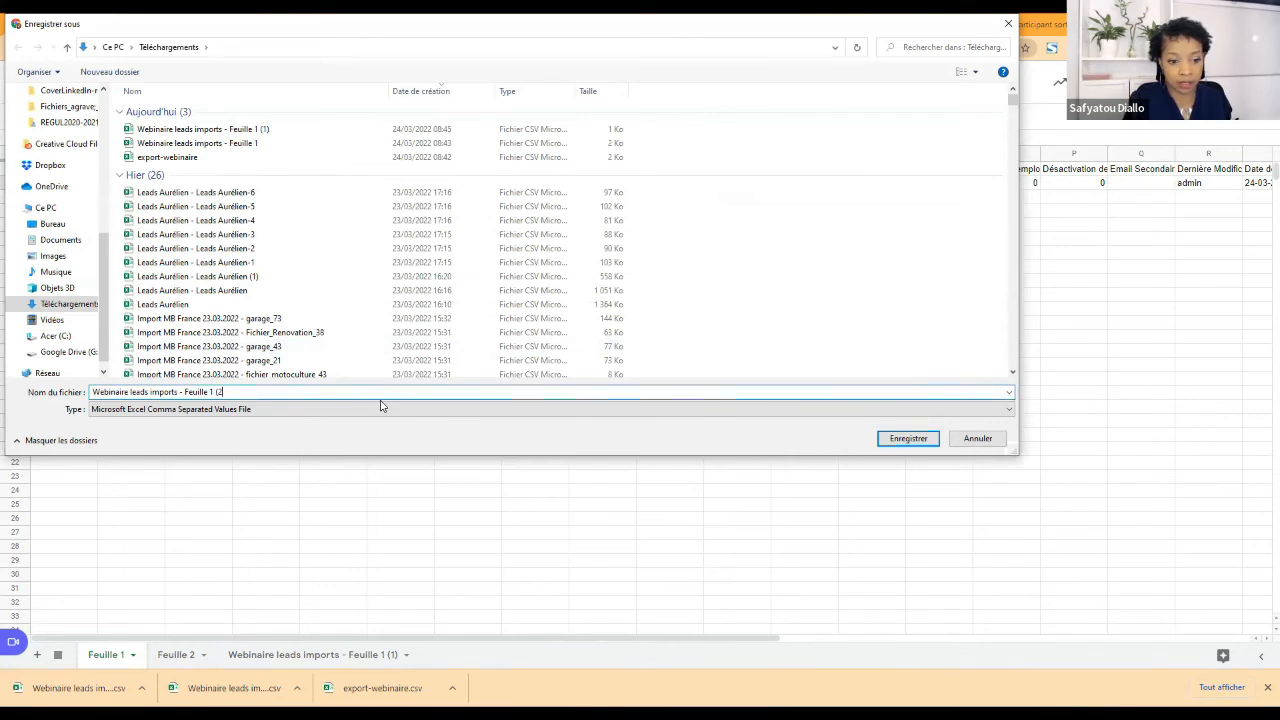
{"action": "key", "text": "BackSpace"}
{"action": "key", "text": "BackSpace"}
{"action": "key", "text": "BackSpace"}
{"action": "key", "text": "BackSpace"}
{"action": "key", "text": "BackSpace"}
{"action": "key", "text": "BackSpace"}
{"action": "key", "text": "BackSpace"}
{"action": "key", "text": "BackSpace"}
{"action": "key", "text": "BackSpace"}
{"action": "key", "text": "BackSpace"}
{"action": "key", "text": "BackSpace"}
{"action": "key", "text": "BackSpace"}
{"action": "type", "text": "test5"}
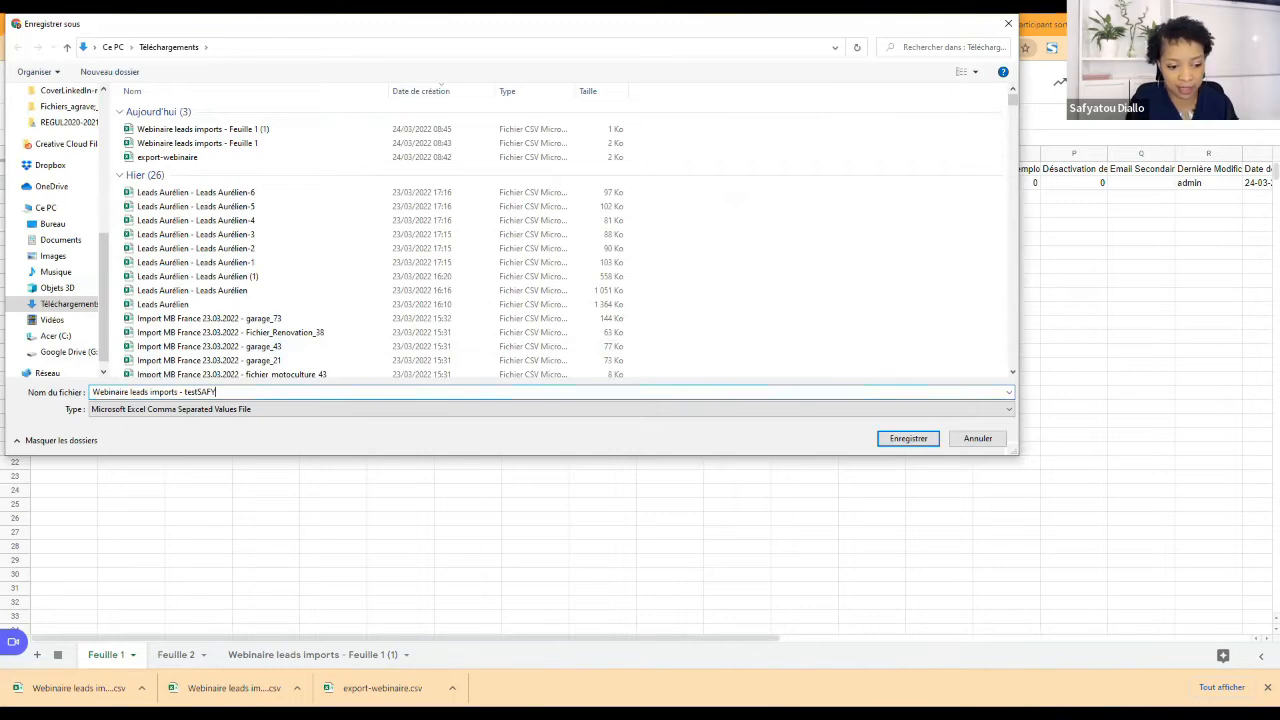
{"action": "key", "text": "Return"}
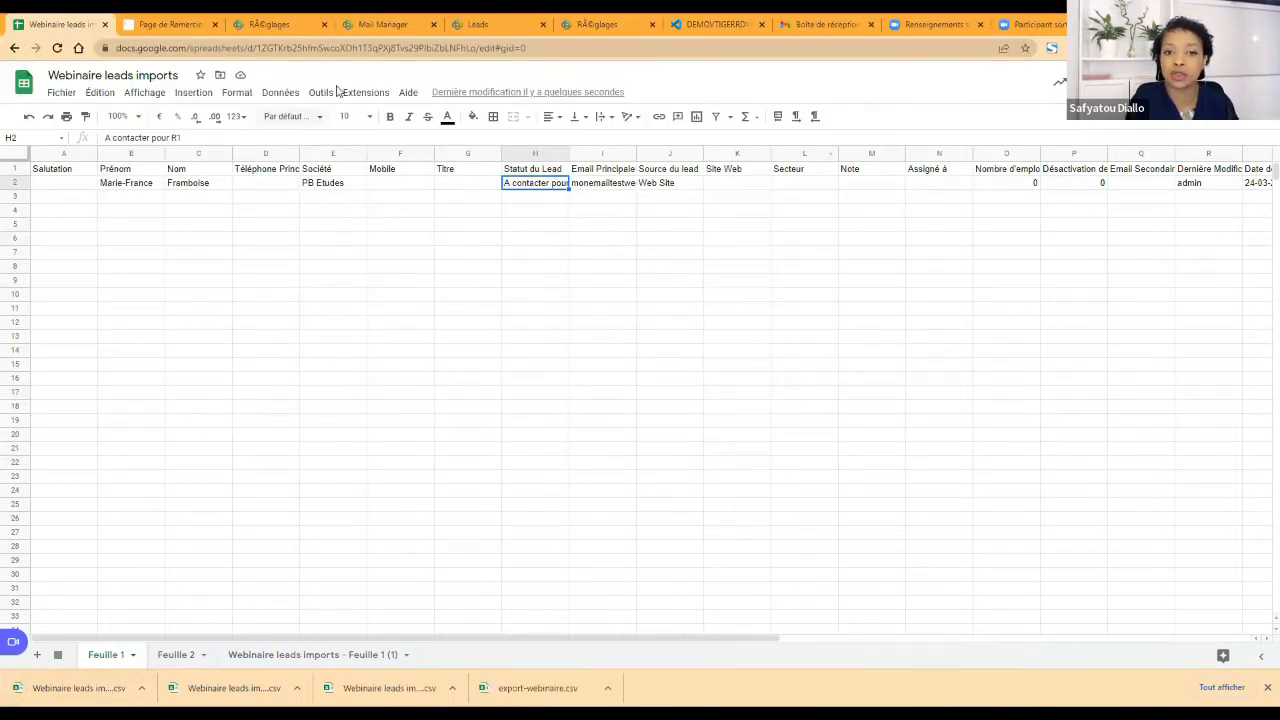
Step: Switch to the vtiger CRM Leads module, load Webinaire leads imports - testSAFY from Téléchargements for import, and skip the duplicate-handling step
{"action": "left_click", "coordinate": [480, 24]}
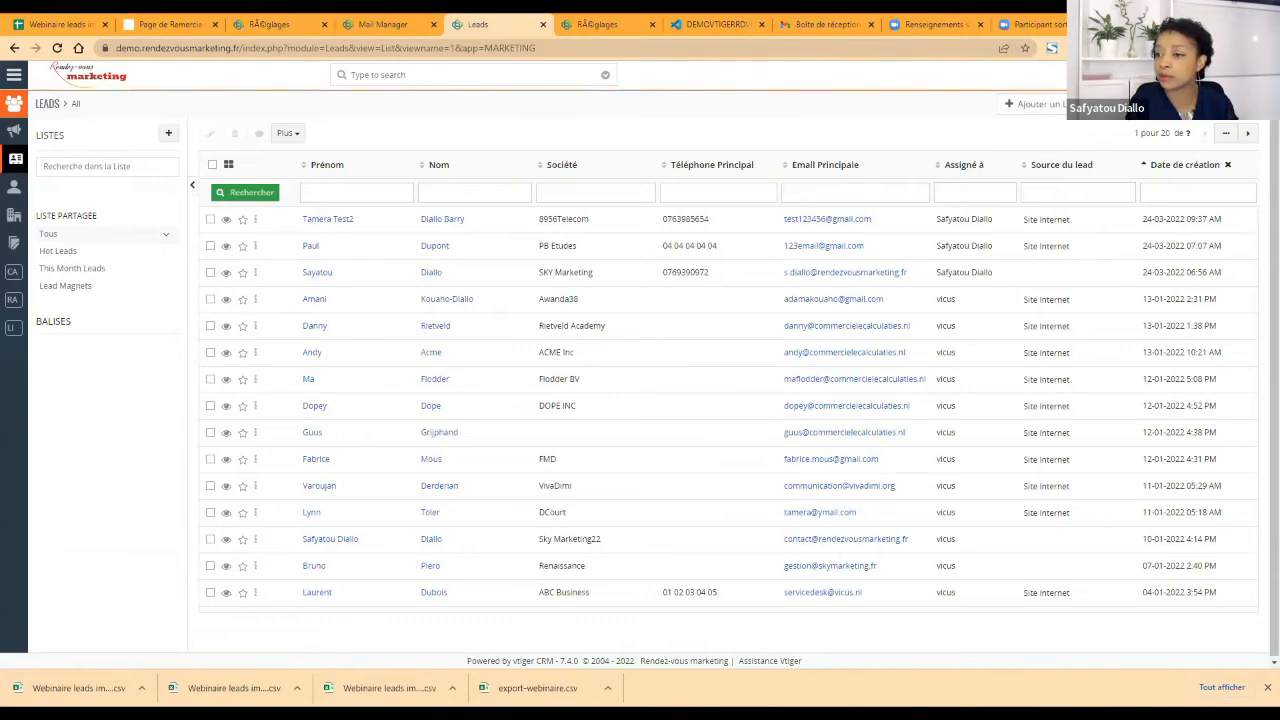
{"action": "left_click", "coordinate": [1122, 104]}
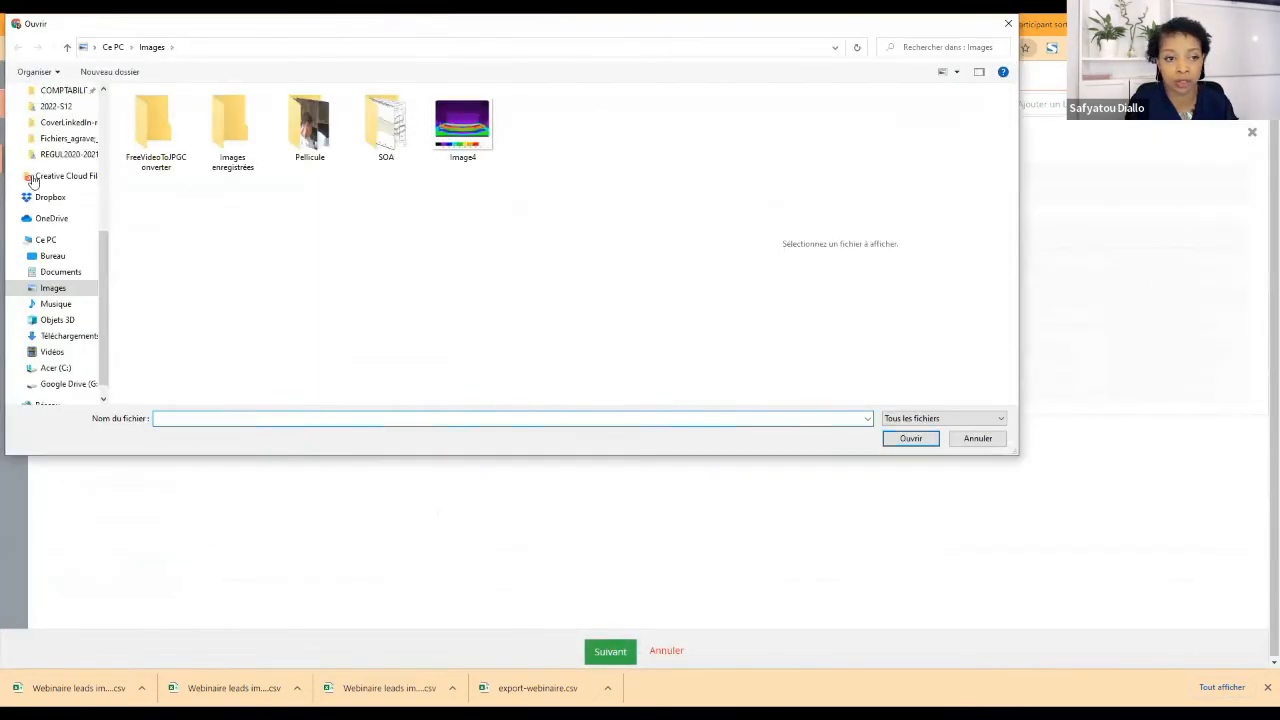
{"action": "left_click", "coordinate": [56, 341]}
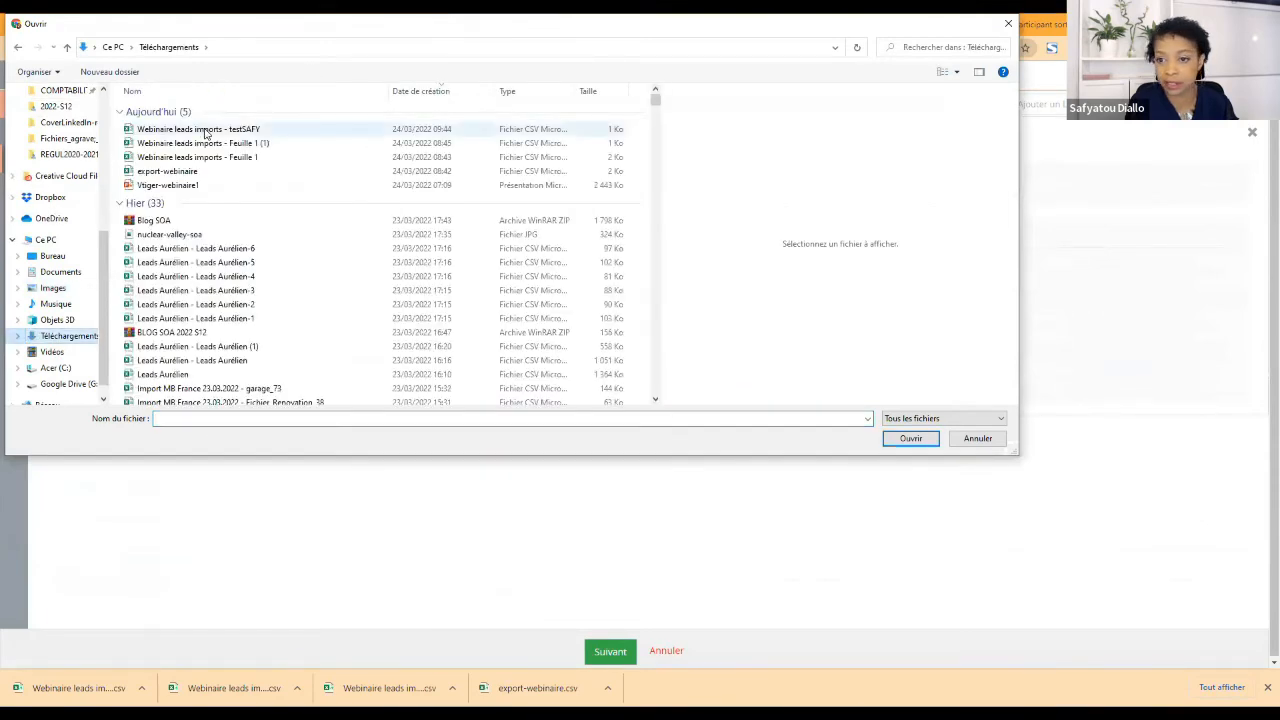
{"action": "left_click", "coordinate": [908, 438]}
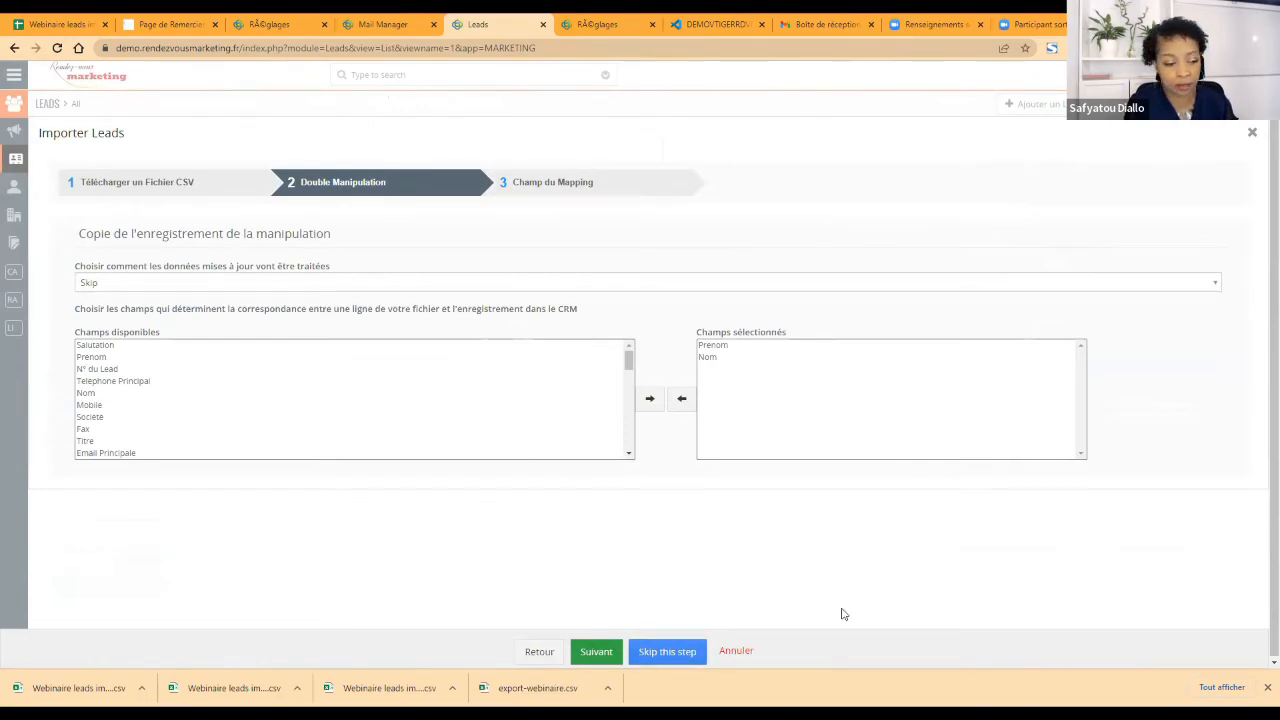
{"action": "left_click", "coordinate": [667, 651]}
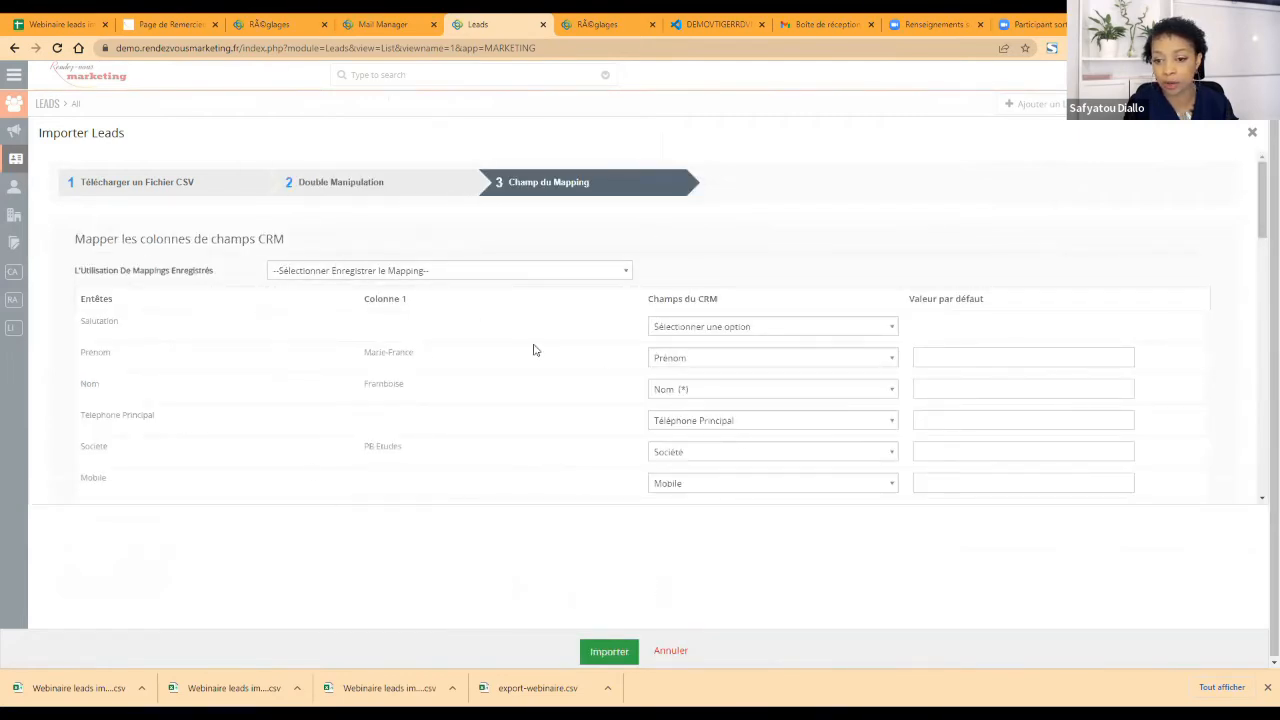
Step: Examine how the CSV columns are mapped to the CRM fields, including the field choices for Salutation
{"action": "scroll", "coordinate": [529, 349], "scroll_direction": "down", "scroll_amount": 8}
{"action": "scroll", "coordinate": [500, 390], "scroll_direction": "down", "scroll_amount": 5}
{"action": "scroll", "coordinate": [491, 431], "scroll_direction": "up", "scroll_amount": 15}
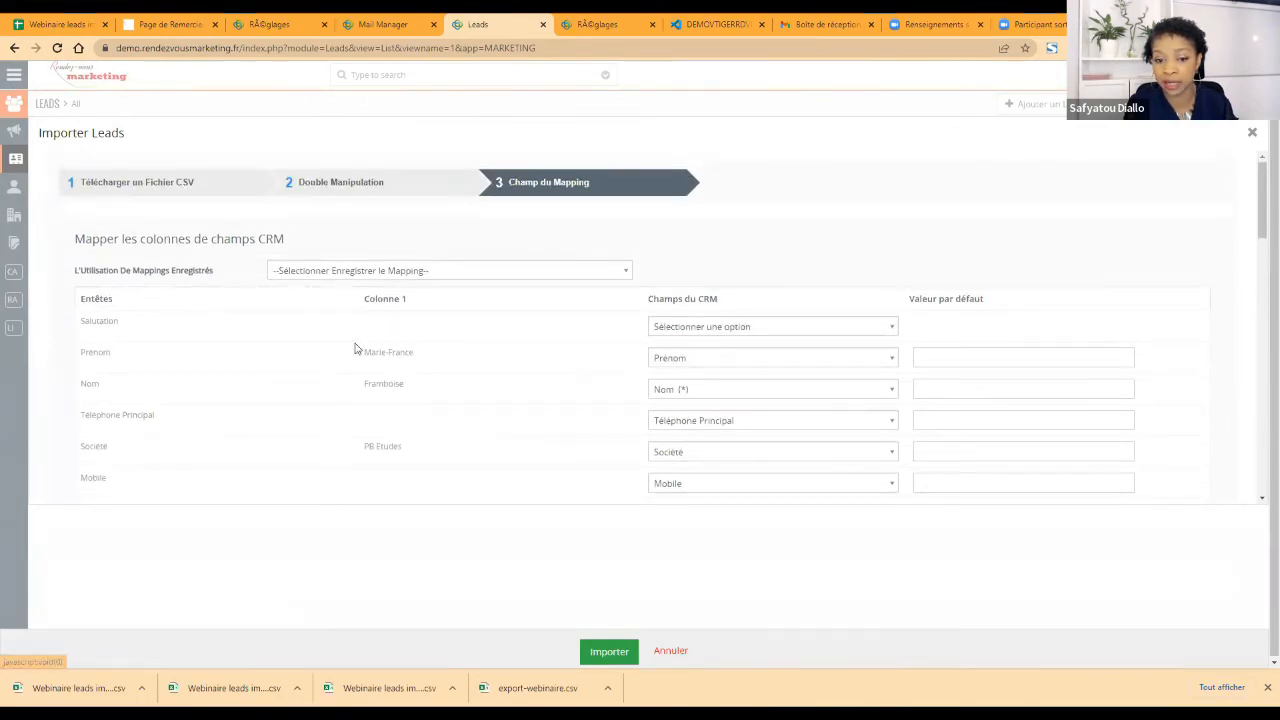
{"action": "scroll", "coordinate": [160, 338], "scroll_direction": "down", "scroll_amount": 1}
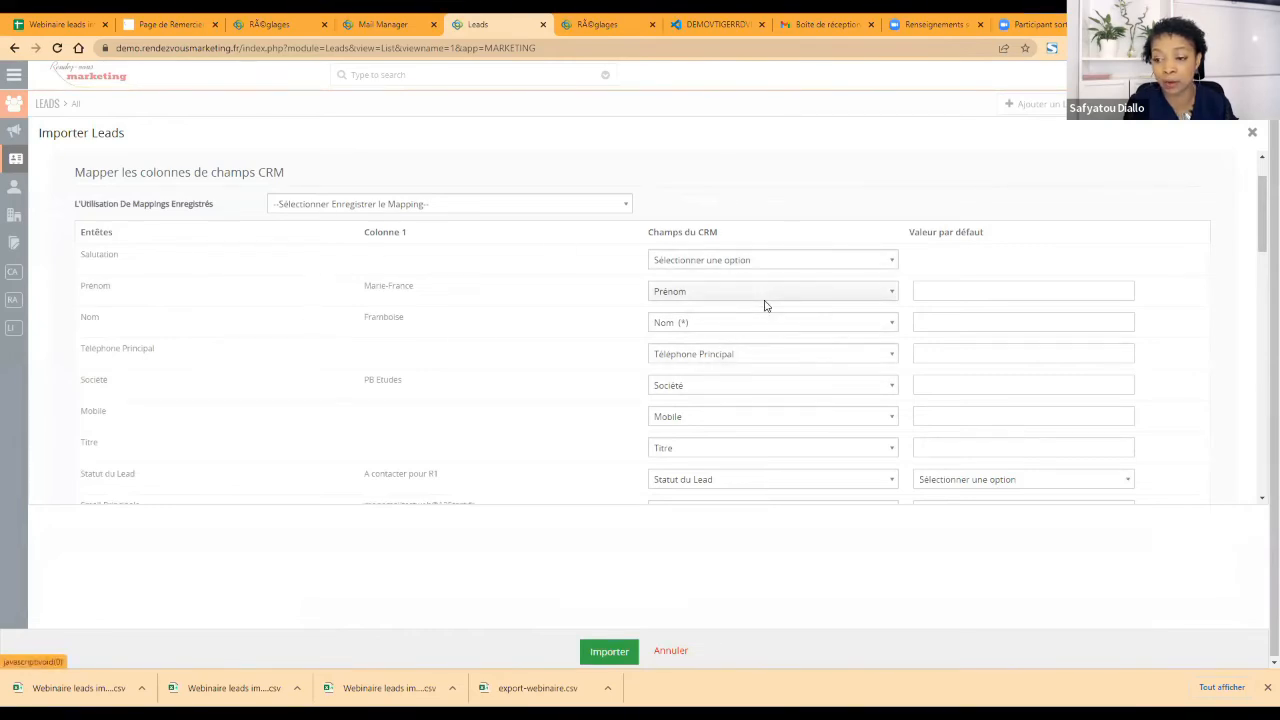
{"action": "scroll", "coordinate": [209, 277], "scroll_direction": "up", "scroll_amount": 1}
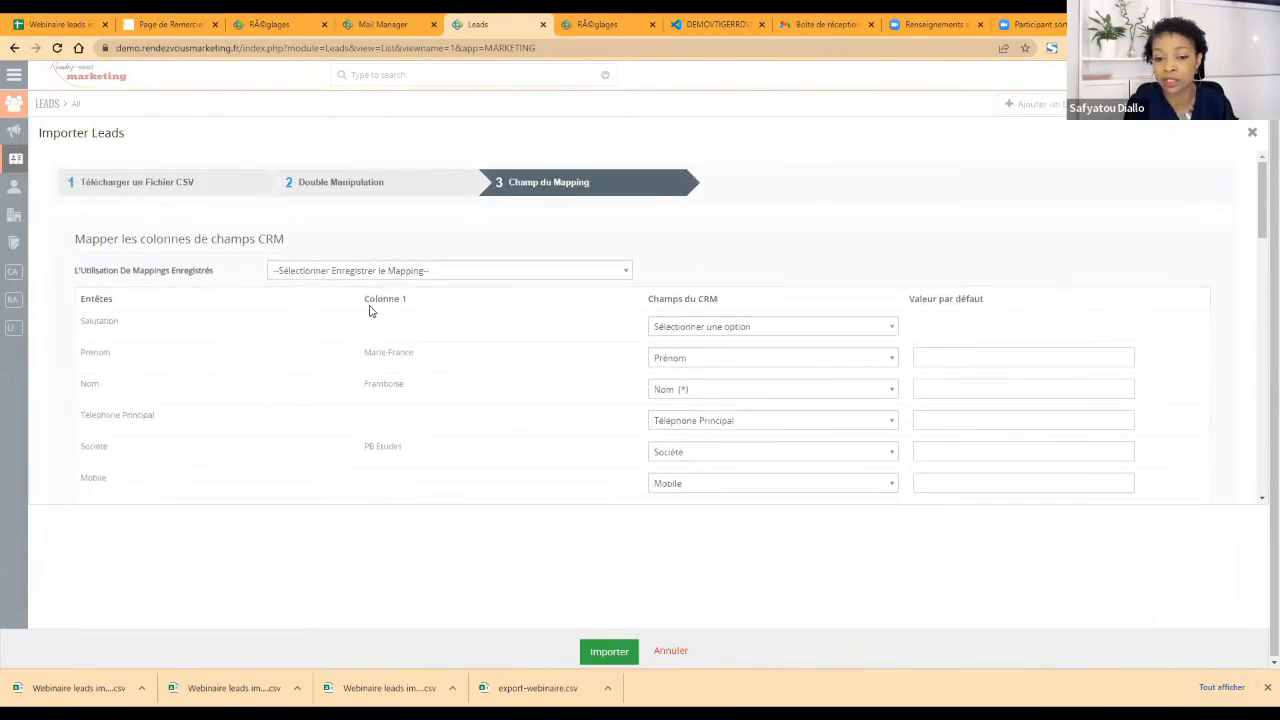
{"action": "left_click", "coordinate": [748, 330]}
{"action": "left_click", "coordinate": [748, 367]}
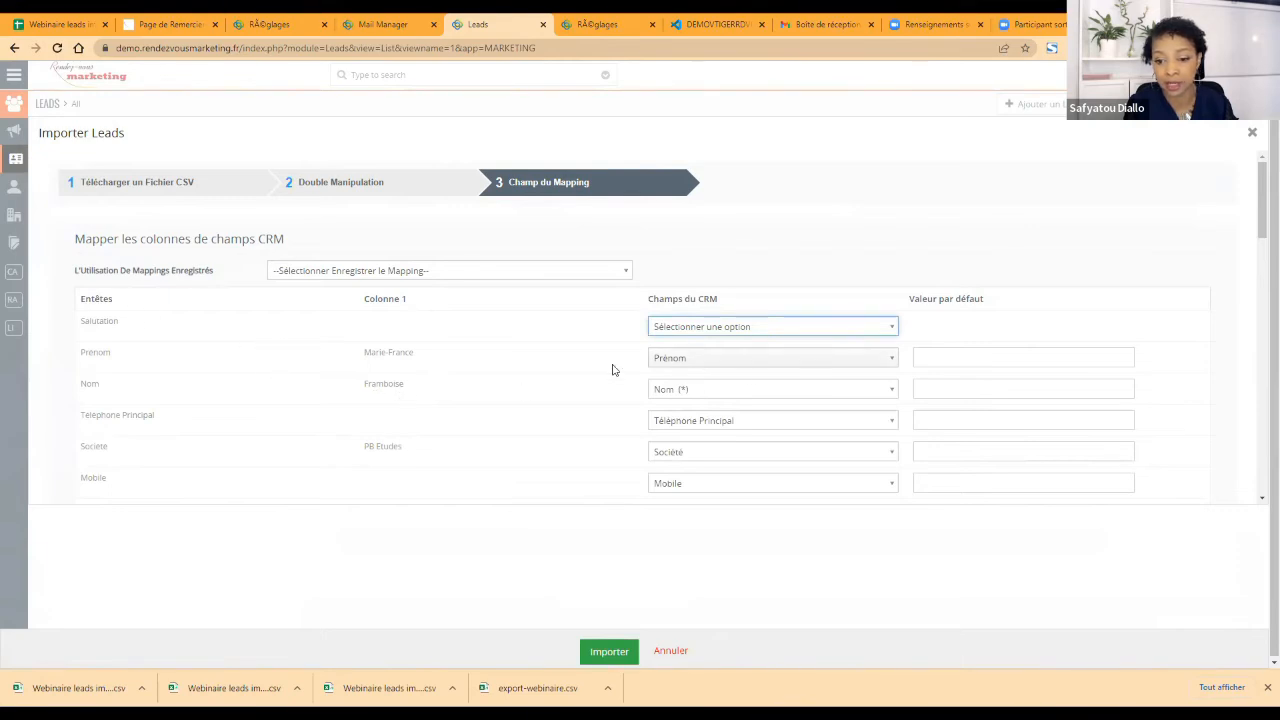
Step: Set the default value of the mandatory Assigné à field to the responsible user's name
{"action": "scroll", "coordinate": [714, 398], "scroll_direction": "down", "scroll_amount": 1}
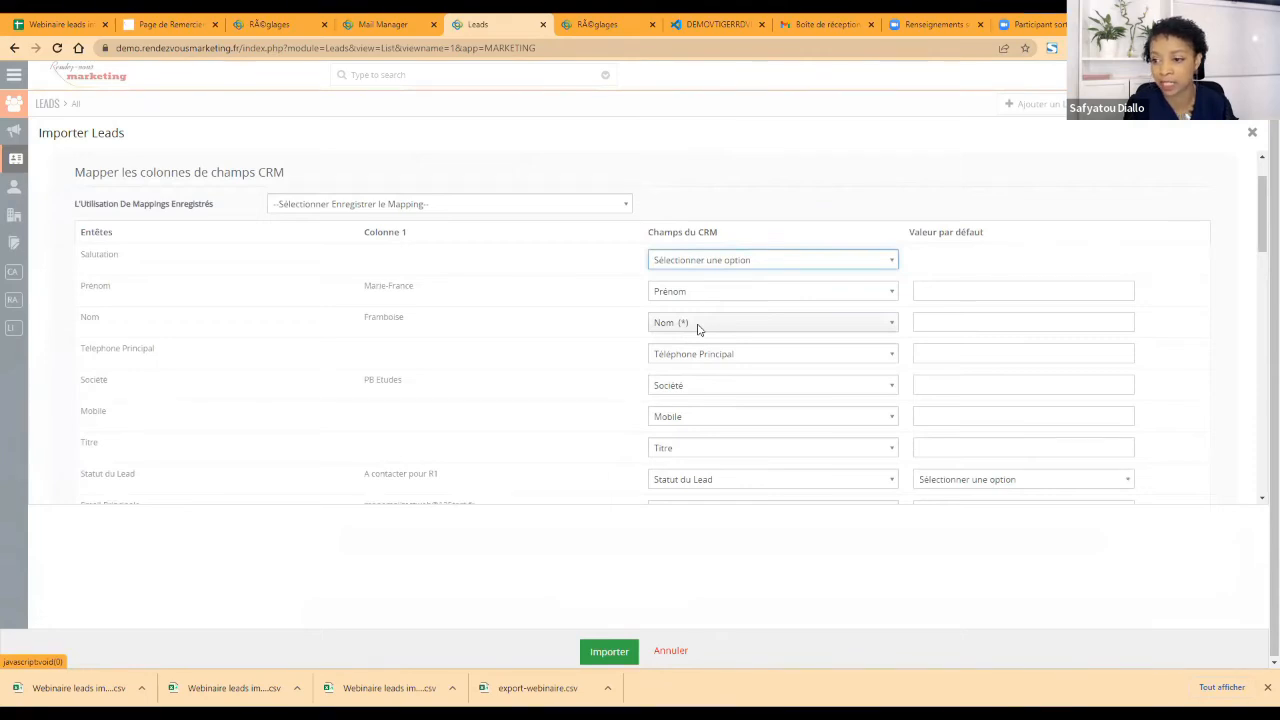
{"action": "scroll", "coordinate": [710, 367], "scroll_direction": "down", "scroll_amount": 6}
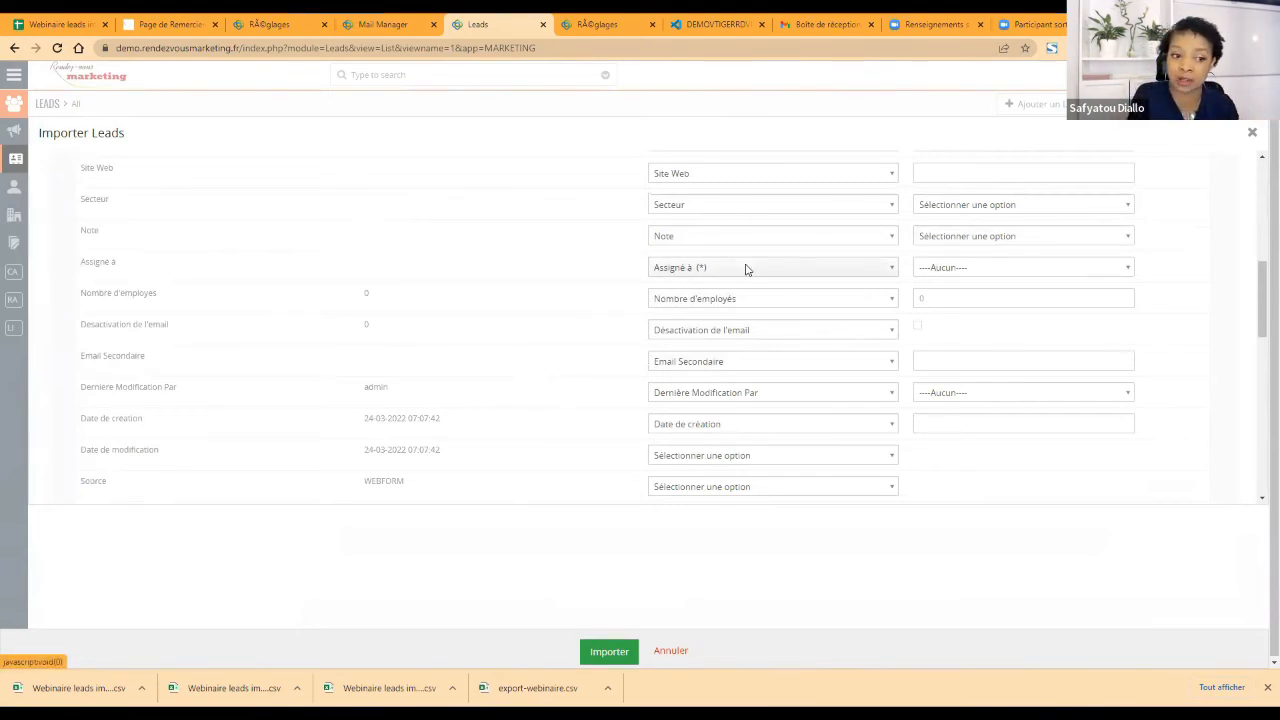
{"action": "left_click", "coordinate": [950, 268]}
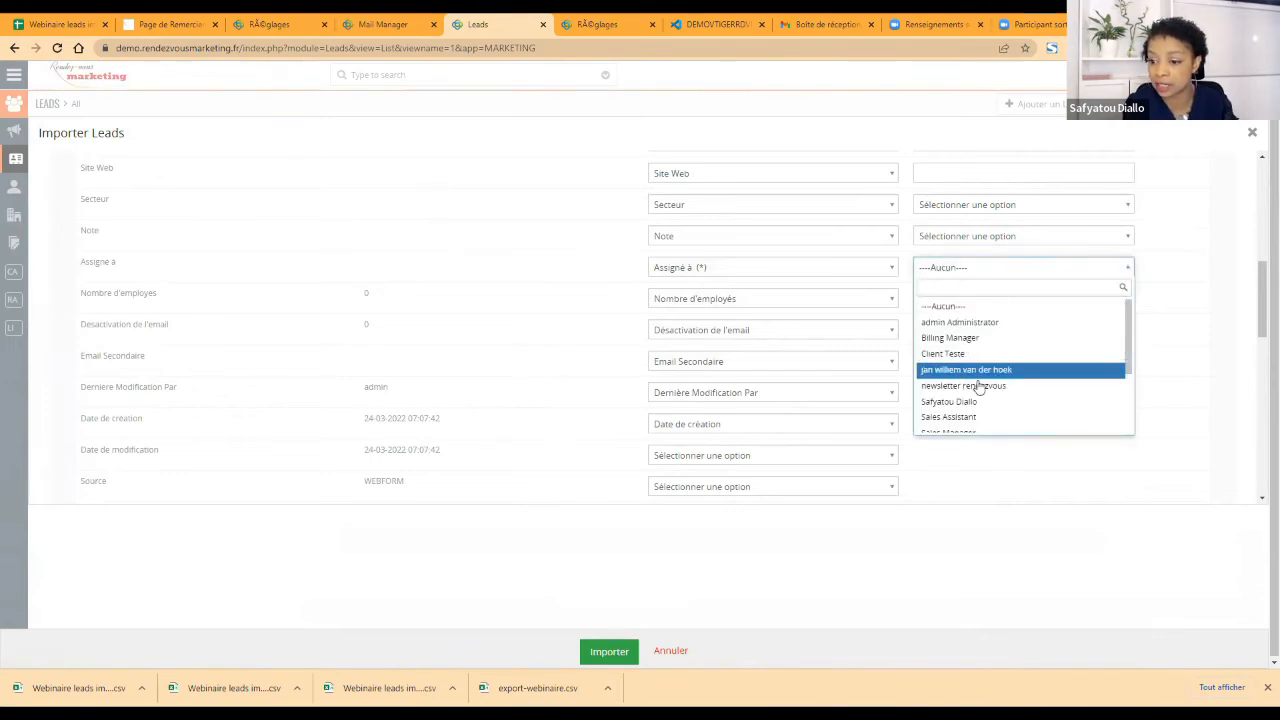
{"action": "scroll", "coordinate": [978, 385], "scroll_direction": "down", "scroll_amount": 2}
{"action": "left_click", "coordinate": [978, 336]}
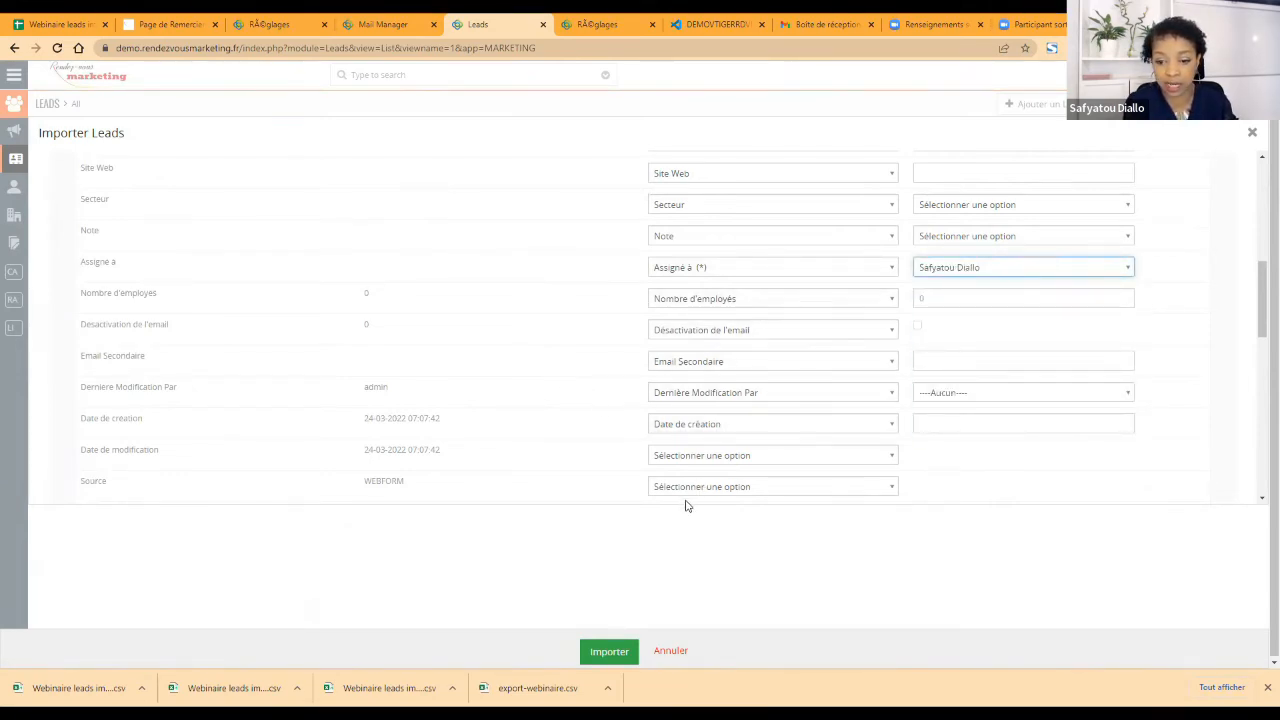
Step: Enable saving of this field mapping under the name ImportMars2022
{"action": "scroll", "coordinate": [480, 415], "scroll_direction": "down", "scroll_amount": 8}
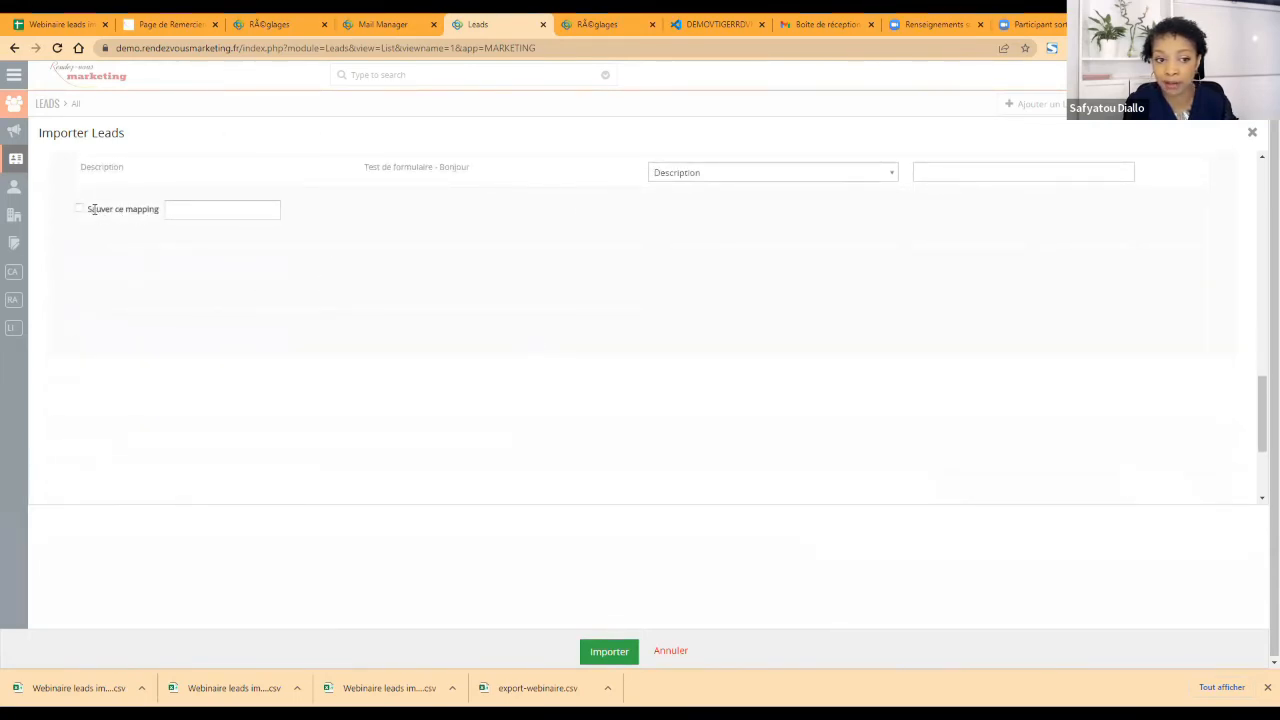
{"action": "left_click", "coordinate": [172, 208]}
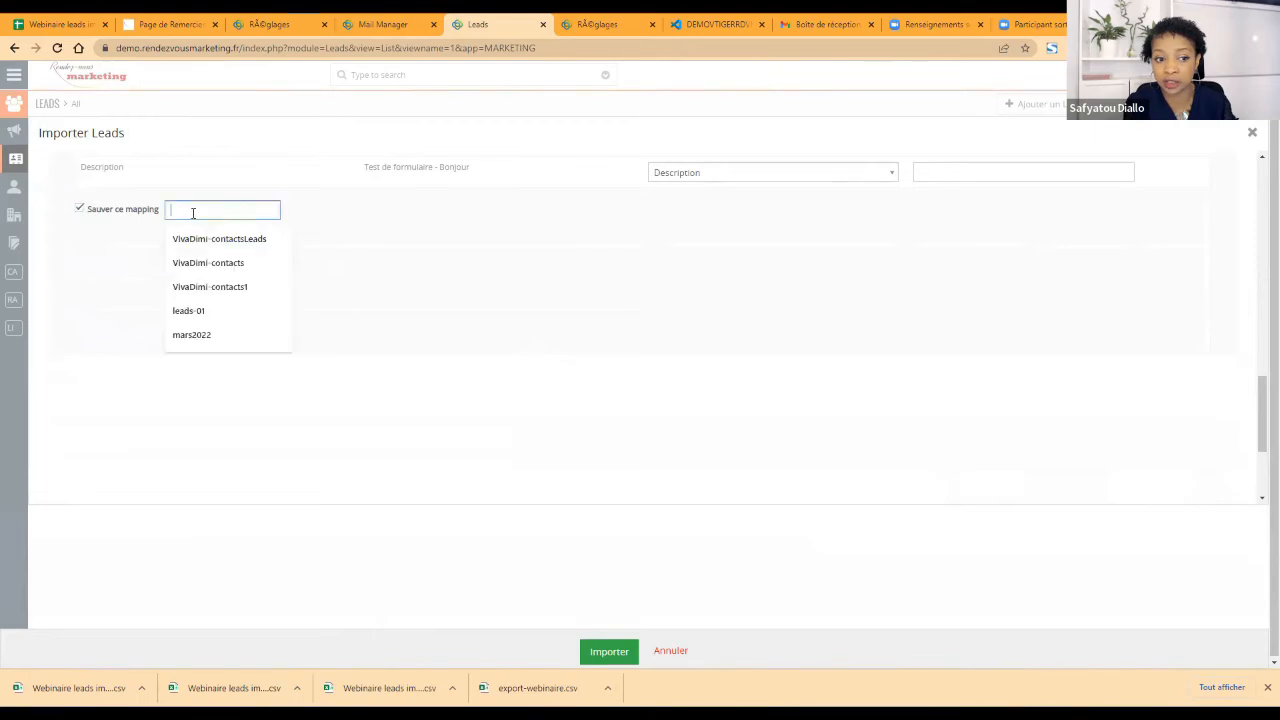
{"action": "key", "text": "Escape"}
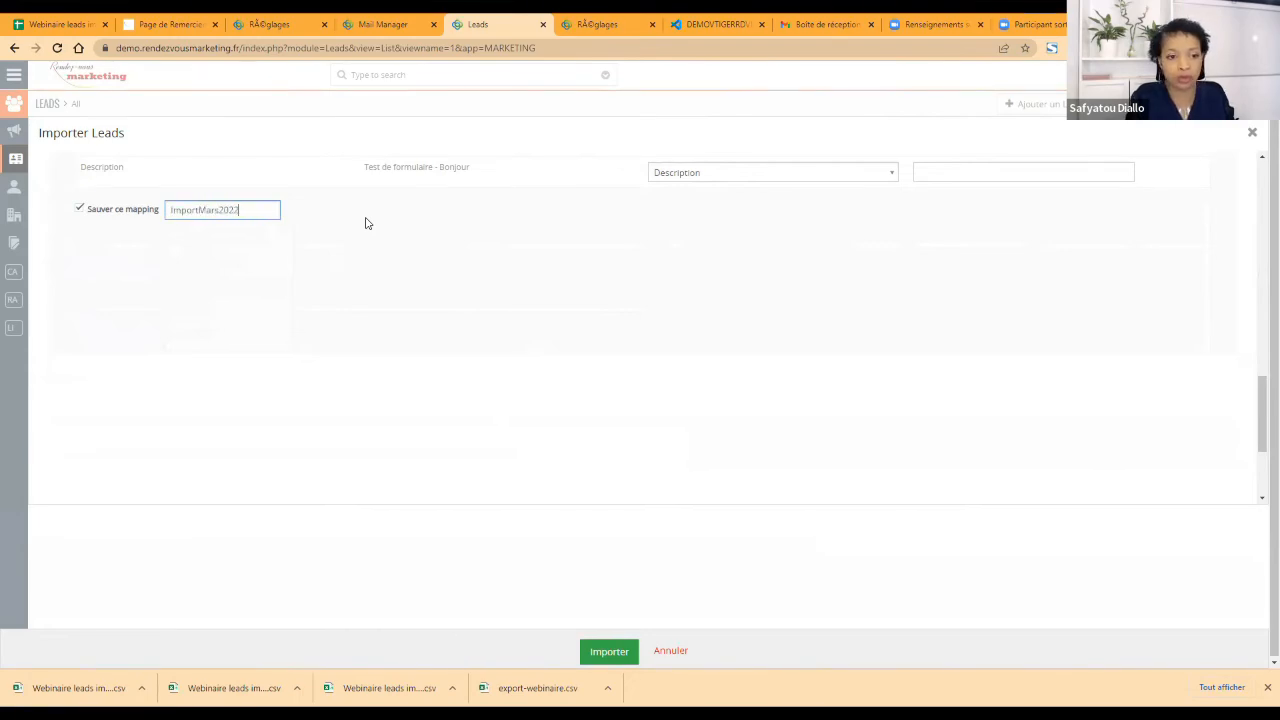
{"action": "left_click", "coordinate": [365, 231]}
Step: Check the list of saved mappings without choosing one, and run the leads import
{"action": "scroll", "coordinate": [634, 320], "scroll_direction": "up", "scroll_amount": 15}
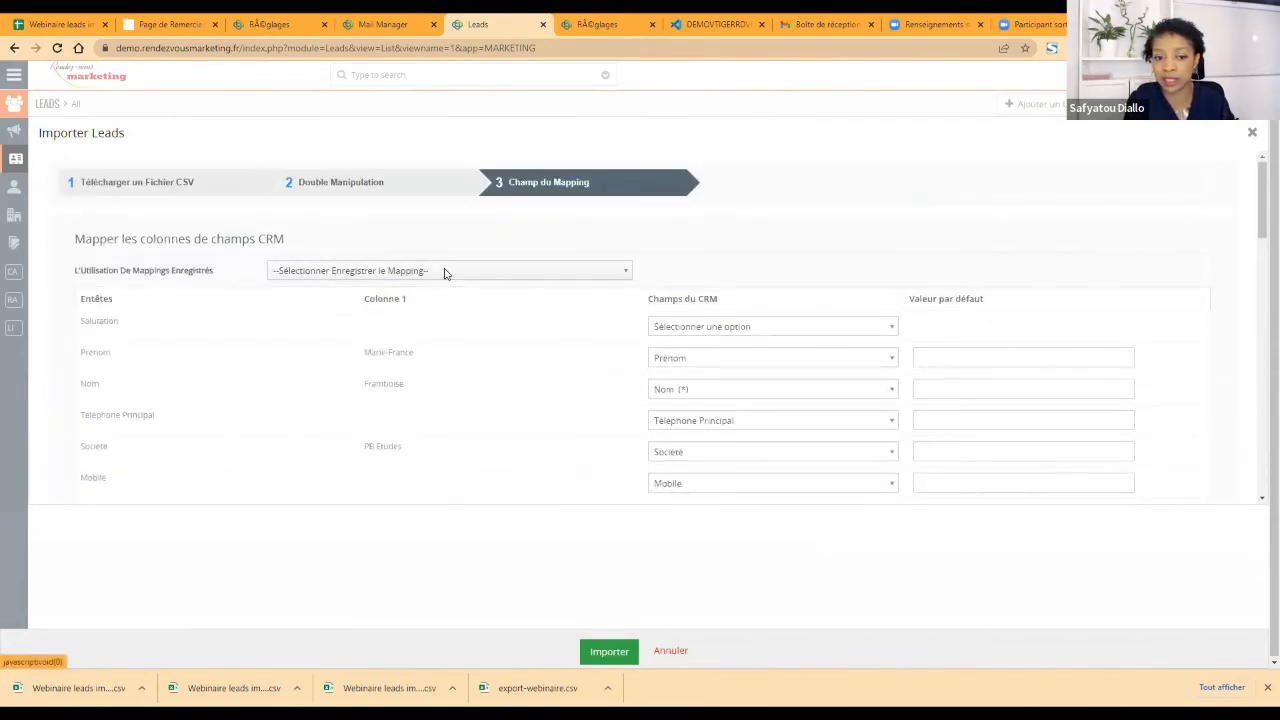
{"action": "left_click", "coordinate": [445, 272]}
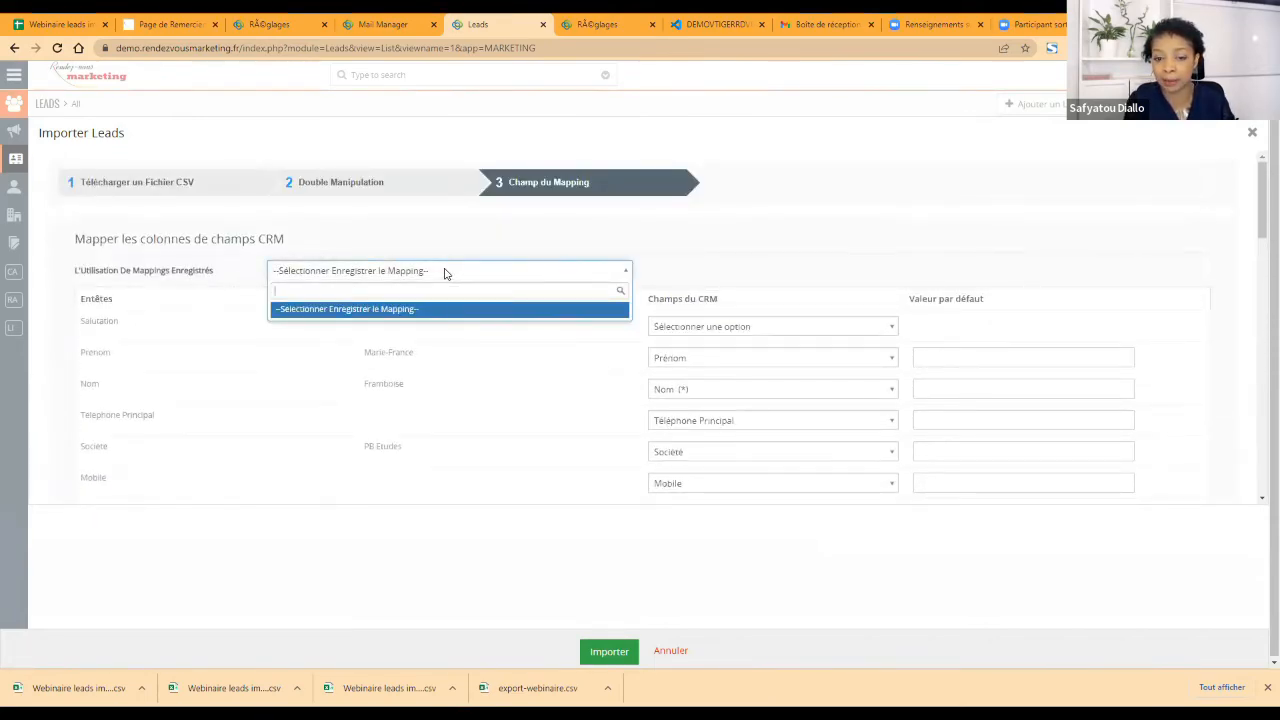
{"action": "left_click", "coordinate": [445, 272]}
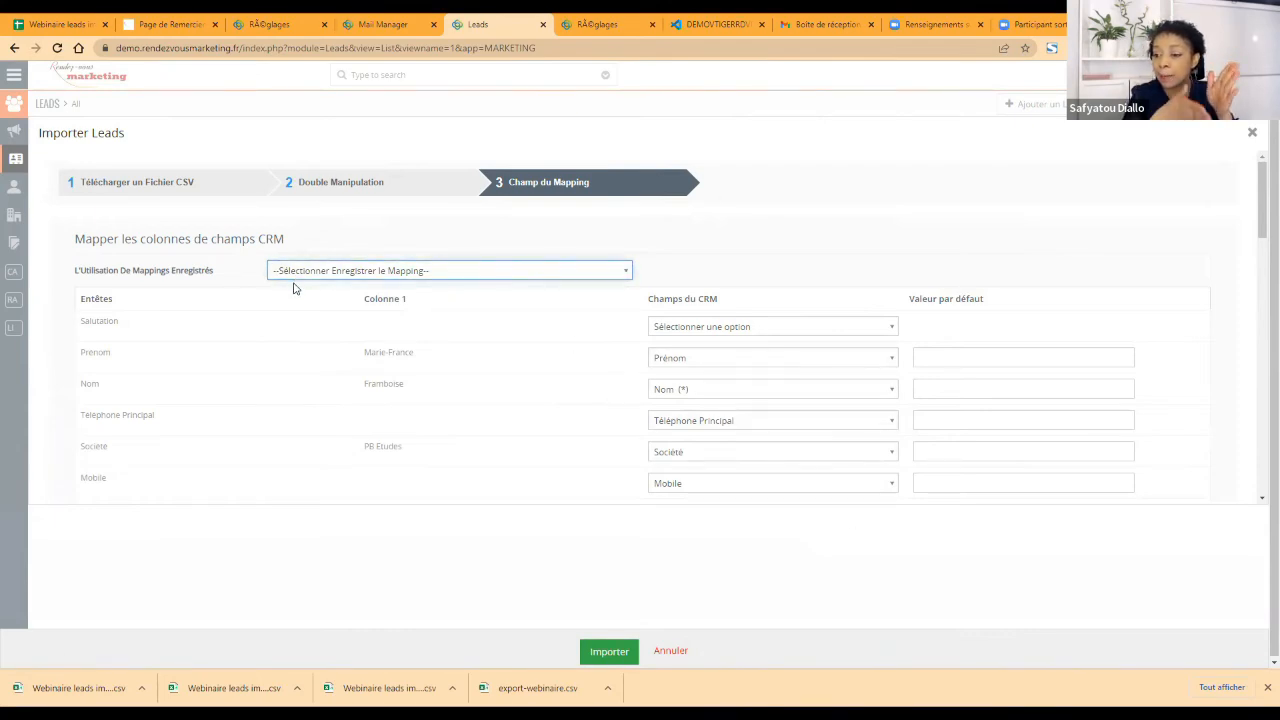
{"action": "left_click", "coordinate": [602, 652]}
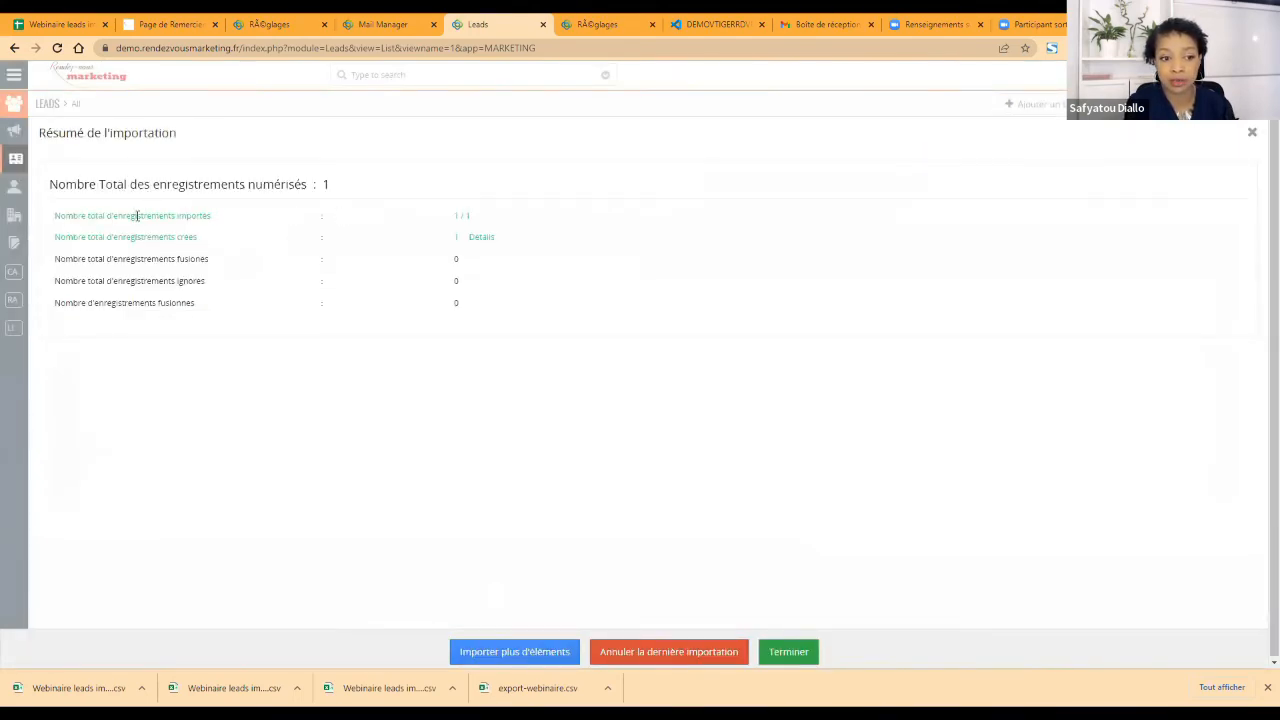
Step: Review the details of the record created by the import and finish the import
{"action": "left_click", "coordinate": [479, 242]}
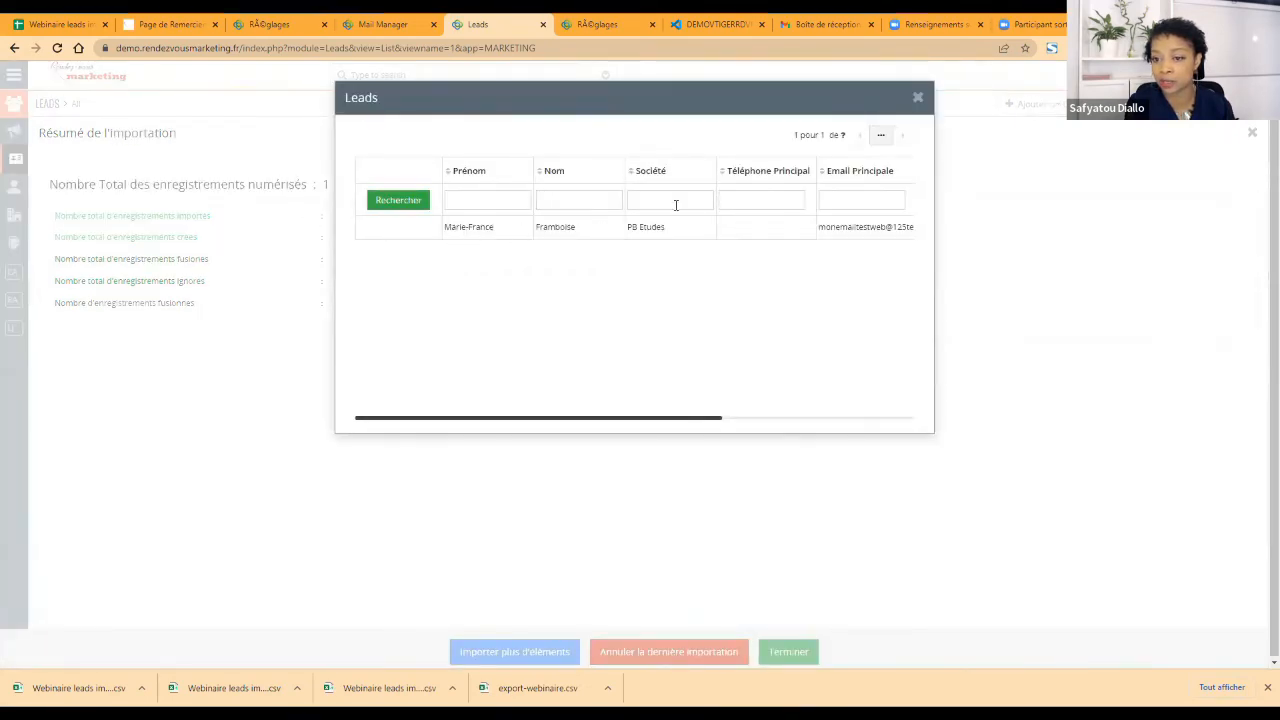
{"action": "left_click", "coordinate": [918, 97]}
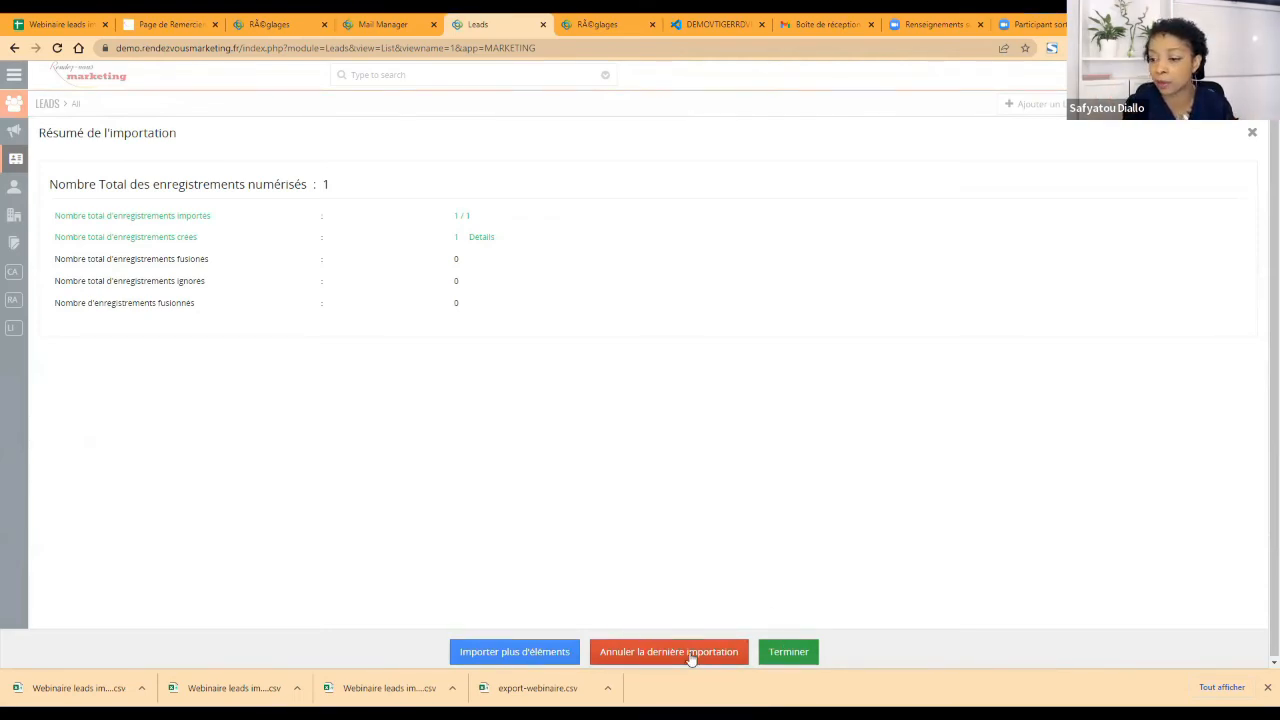
{"action": "left_click", "coordinate": [804, 654]}
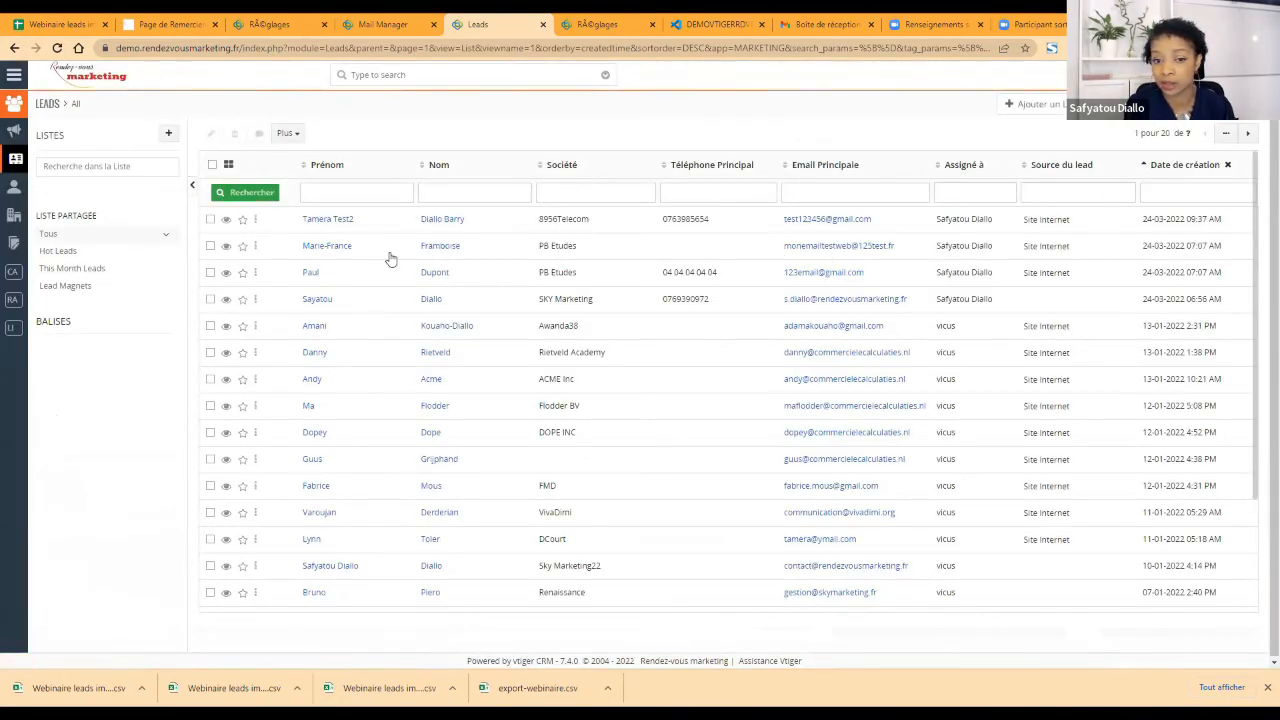
Step: Preview the newly imported lead from the leads list, check its Statut du Lead and assigned user, and close the preview
{"action": "left_click", "coordinate": [227, 247]}
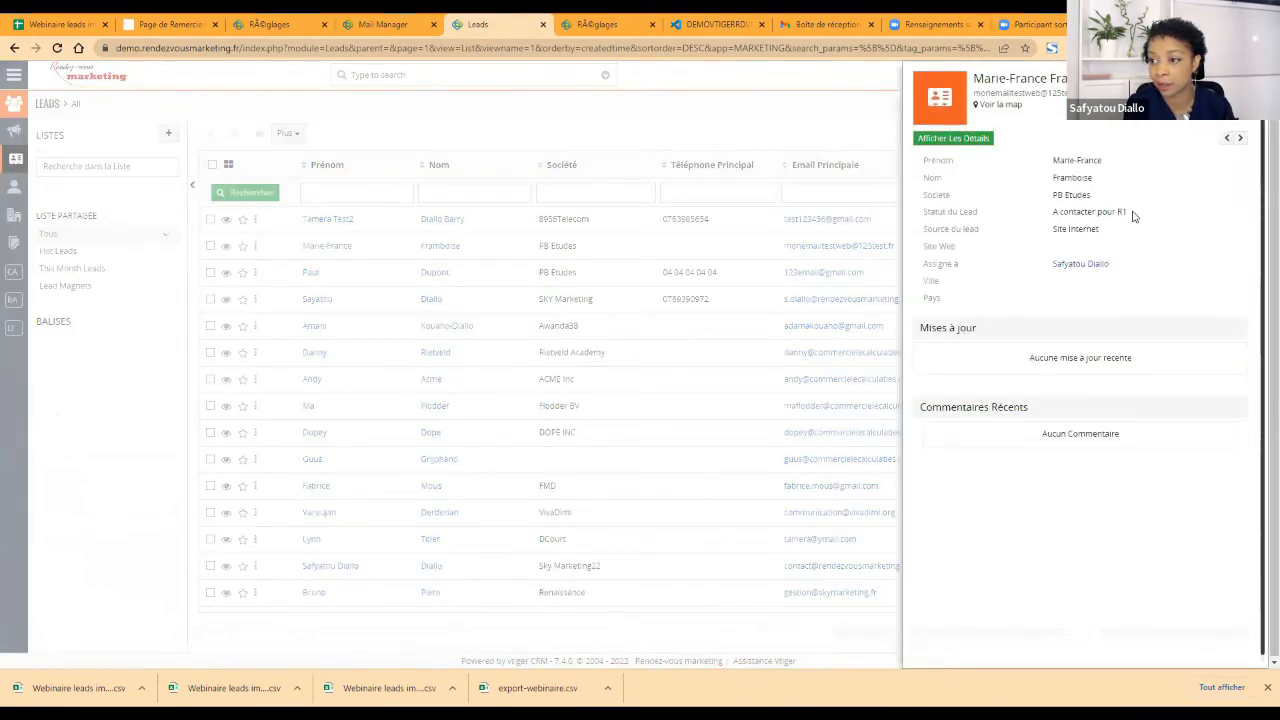
{"action": "left_click", "coordinate": [861, 276]}
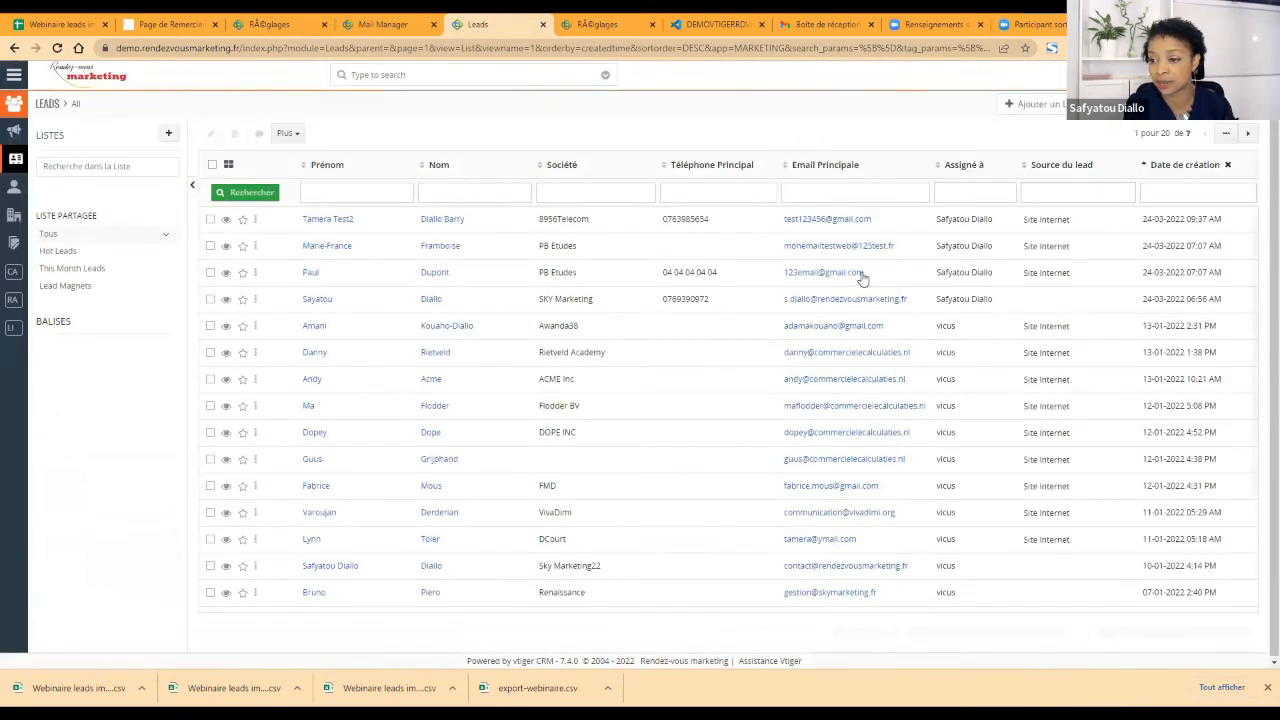